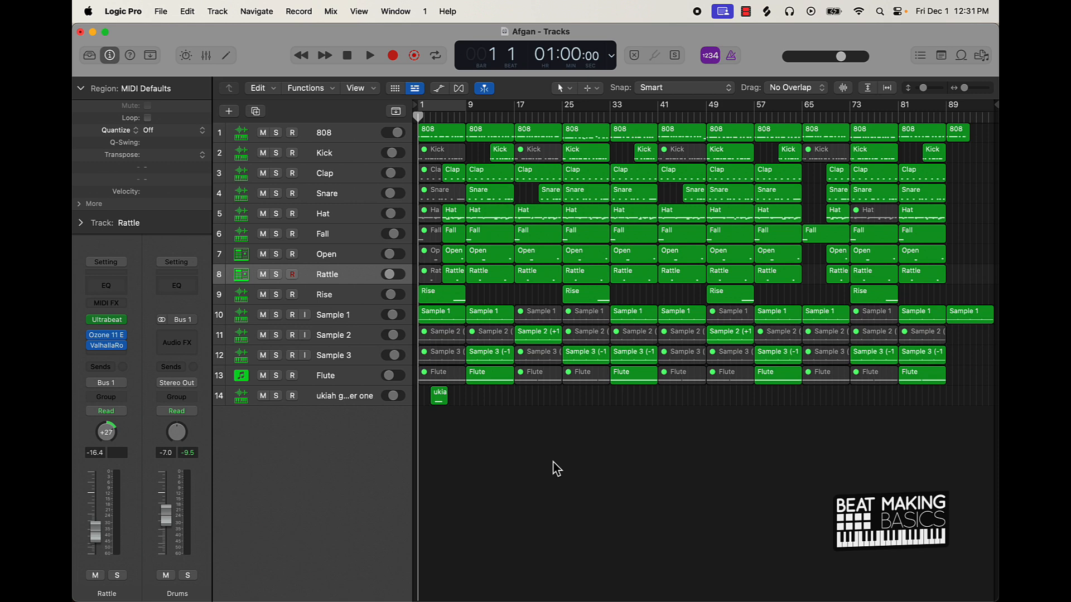
- Play the arrangement from bar 1 to about bar 33, stop playback and return the playhead to the start
{"action": "key", "text": "space"}
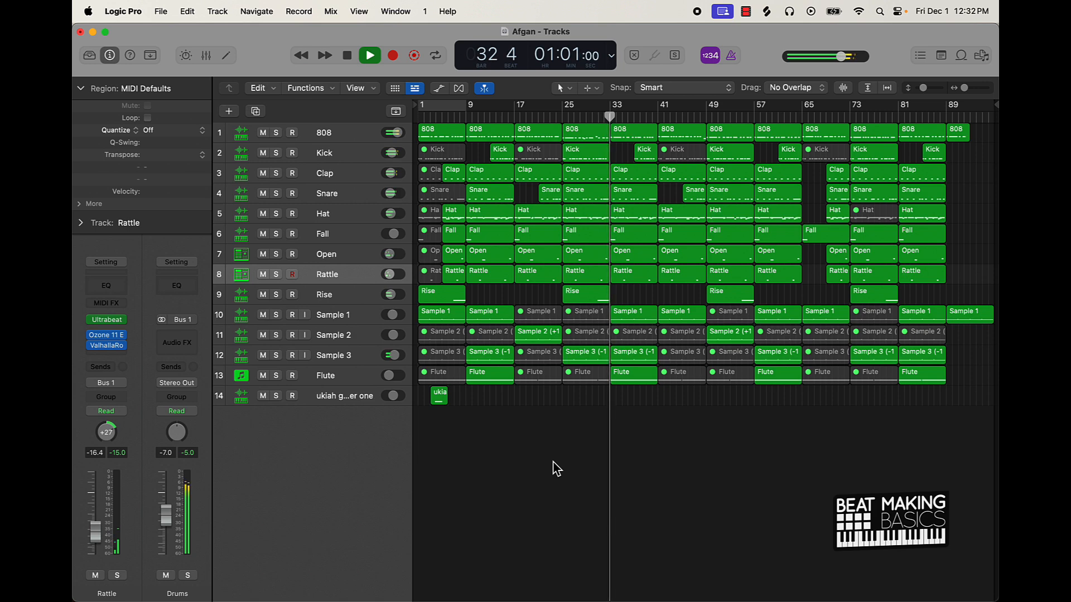
{"action": "key", "text": "space"}
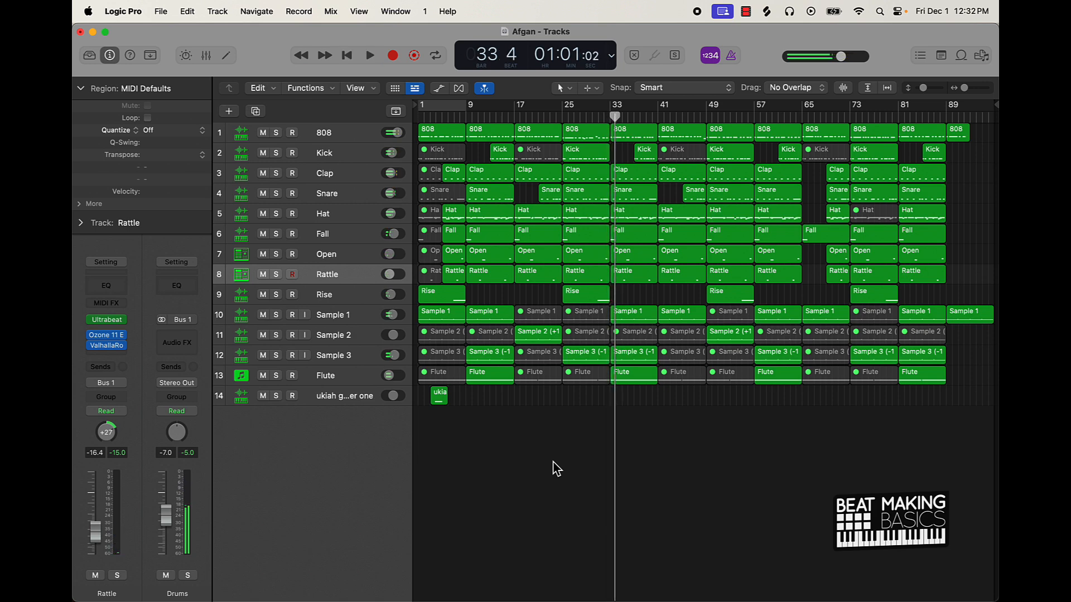
{"action": "key", "text": "Return"}
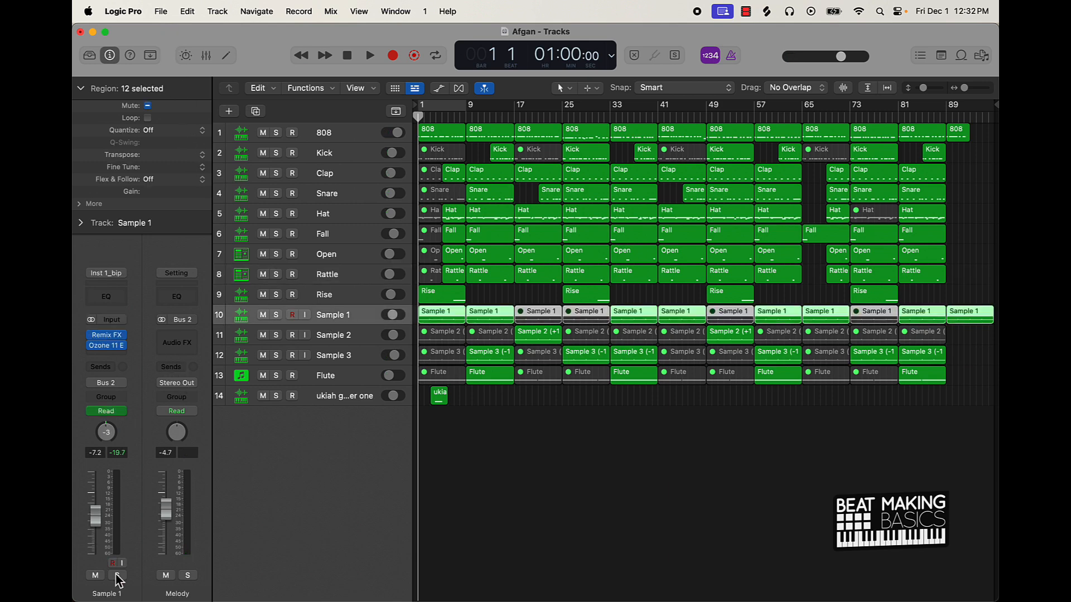
- Solo Sample 1 and create a stereo Sample Alchemy software instrument track with its source set to Spectral
{"action": "left_click", "coordinate": [118, 575]}
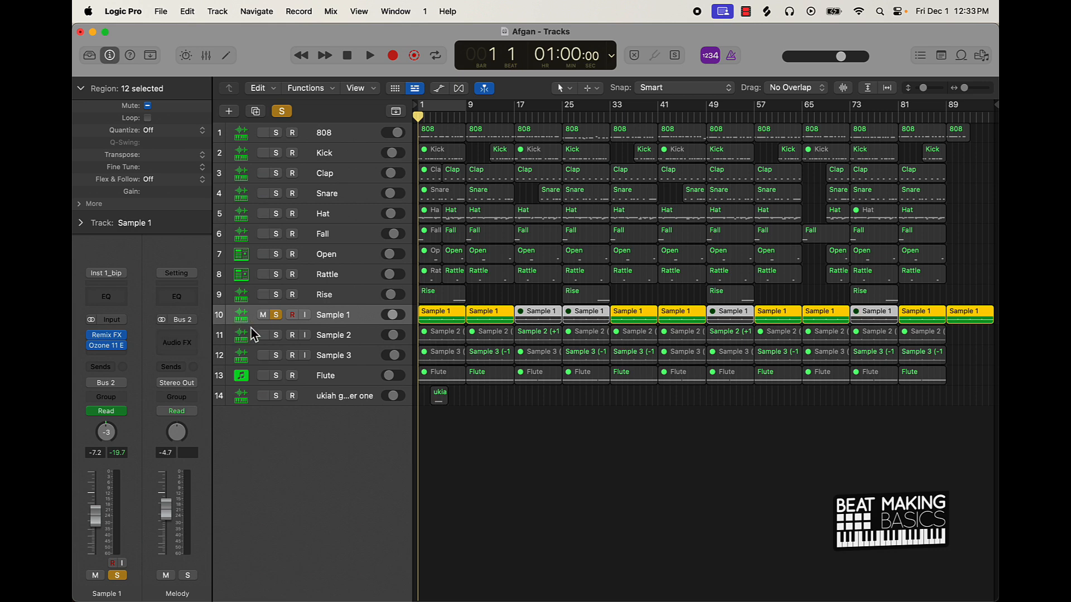
{"action": "left_click", "coordinate": [229, 112]}
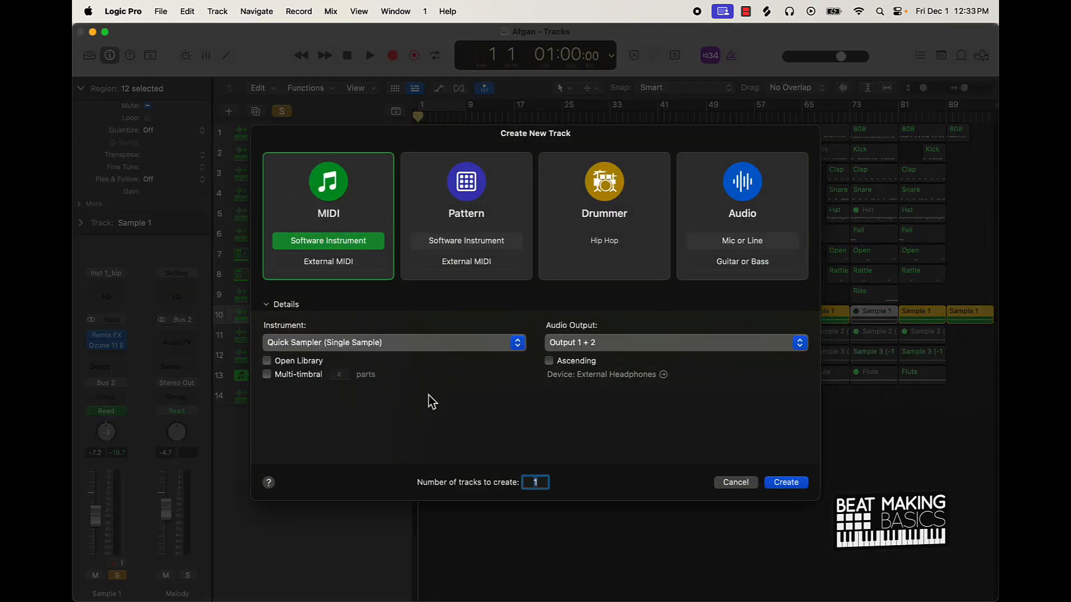
{"action": "left_click", "coordinate": [384, 343]}
{"action": "mouse_move", "coordinate": [401, 380]}
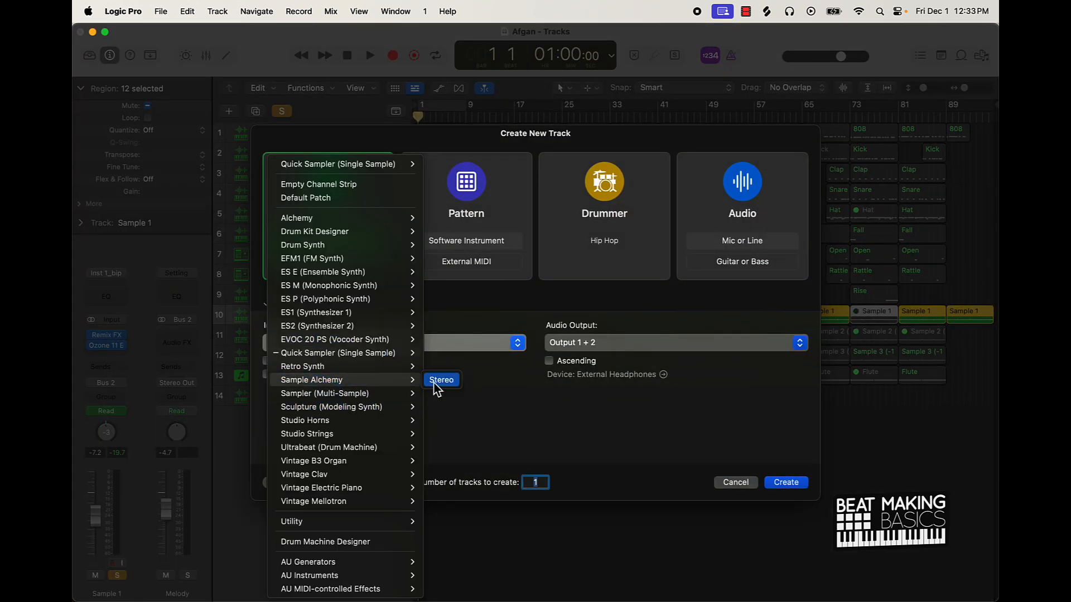
{"action": "left_click", "coordinate": [440, 381]}
{"action": "left_click", "coordinate": [780, 488]}
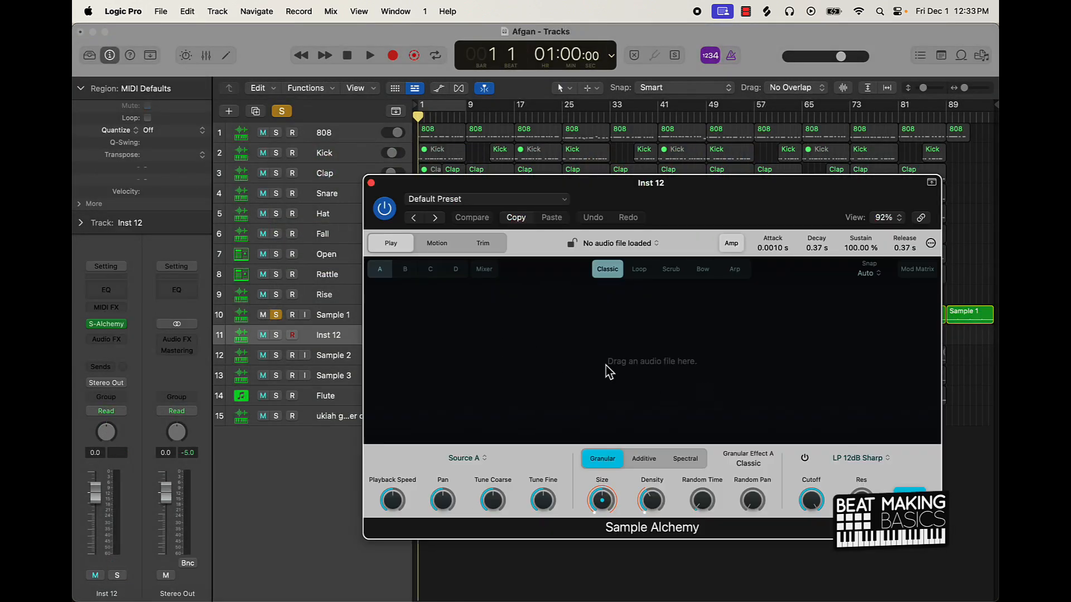
{"action": "left_click", "coordinate": [689, 461]}
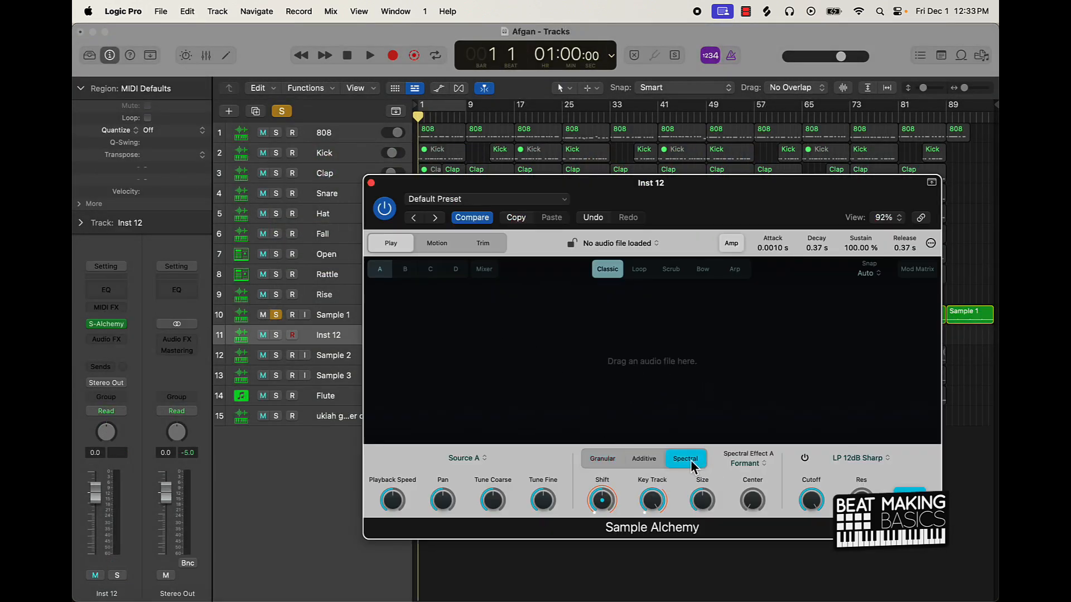
- Close the Sample Alchemy window and delete the new Inst 12 track
{"action": "left_click", "coordinate": [371, 183]}
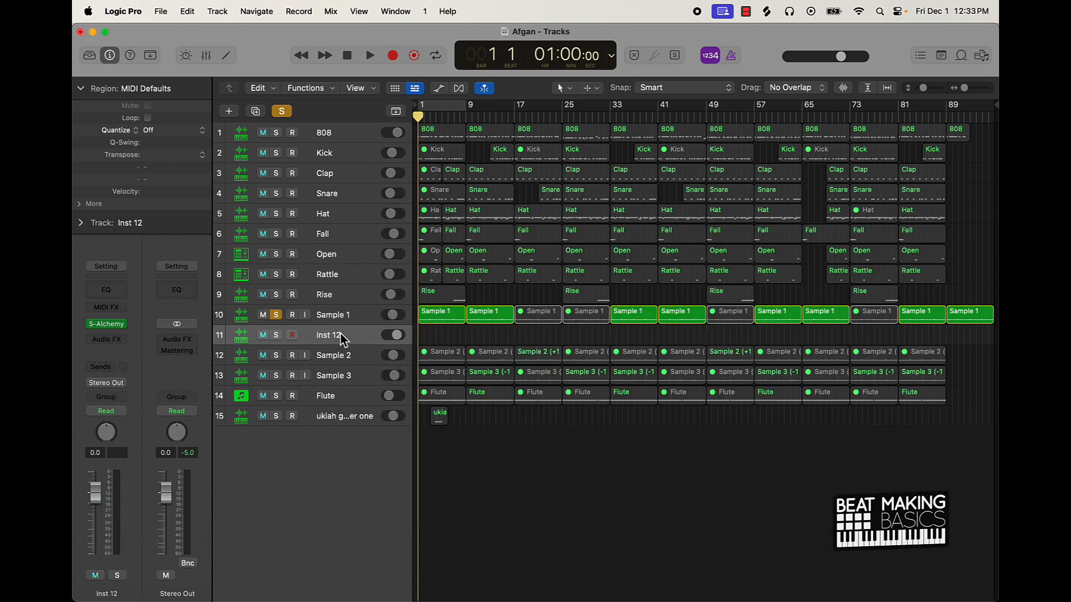
{"action": "key", "text": "super+BackSpace"}
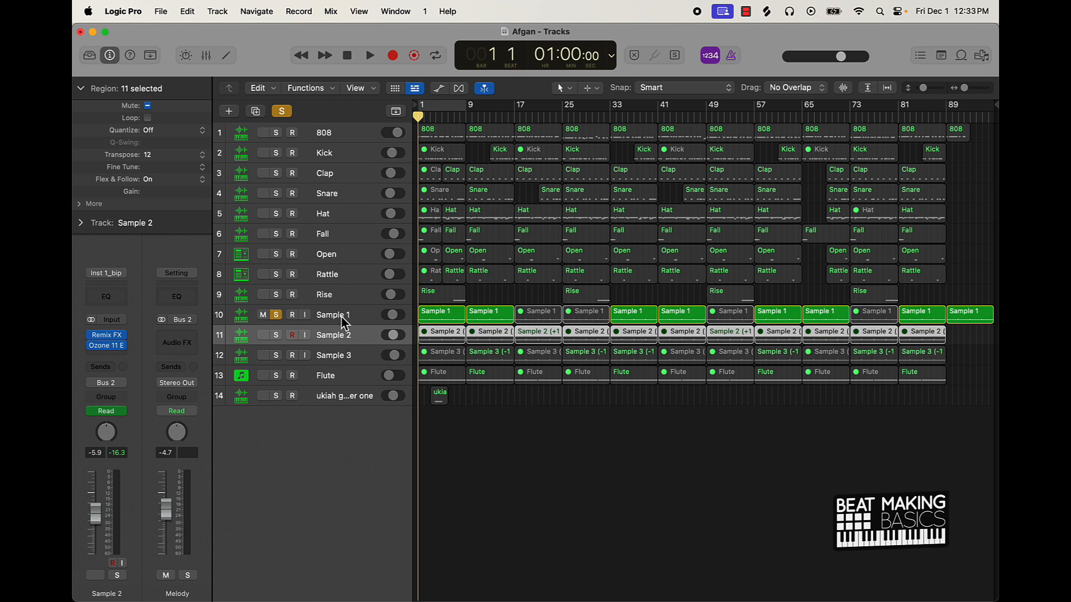
- Insert the stereo Beat Breaker multi effect in an empty audio effect slot on the Sample 1 track
{"action": "left_click", "coordinate": [343, 318]}
{"action": "left_click", "coordinate": [122, 357]}
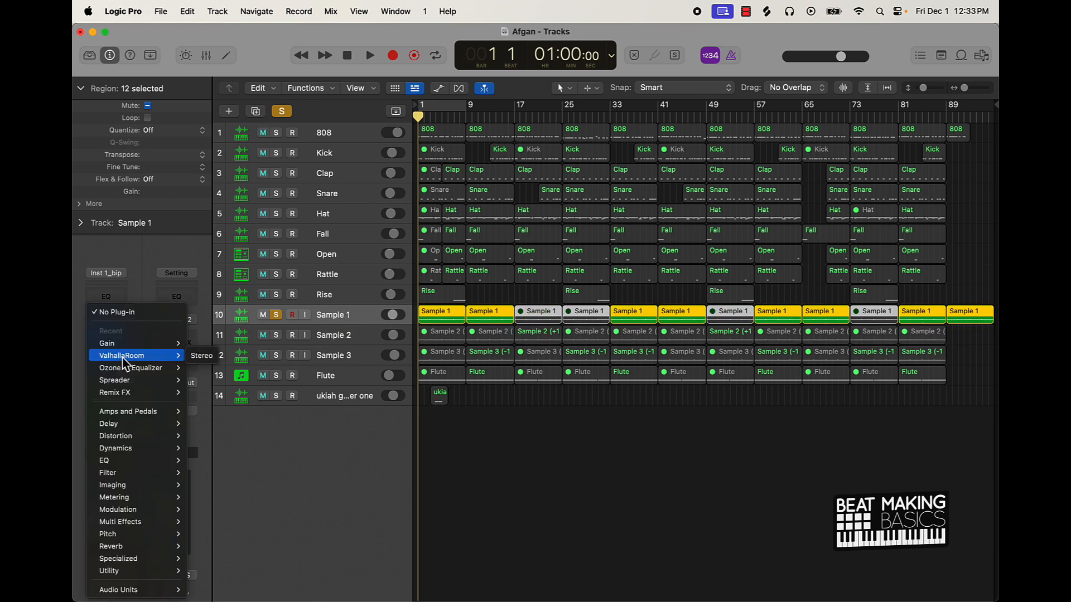
{"action": "mouse_move", "coordinate": [156, 527]}
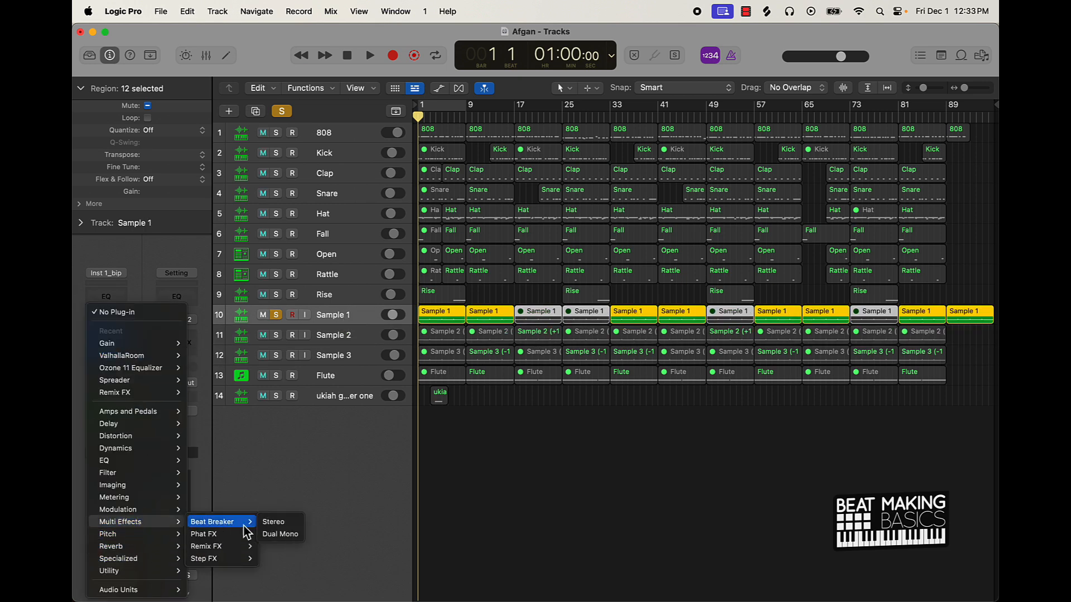
{"action": "left_click", "coordinate": [273, 522]}
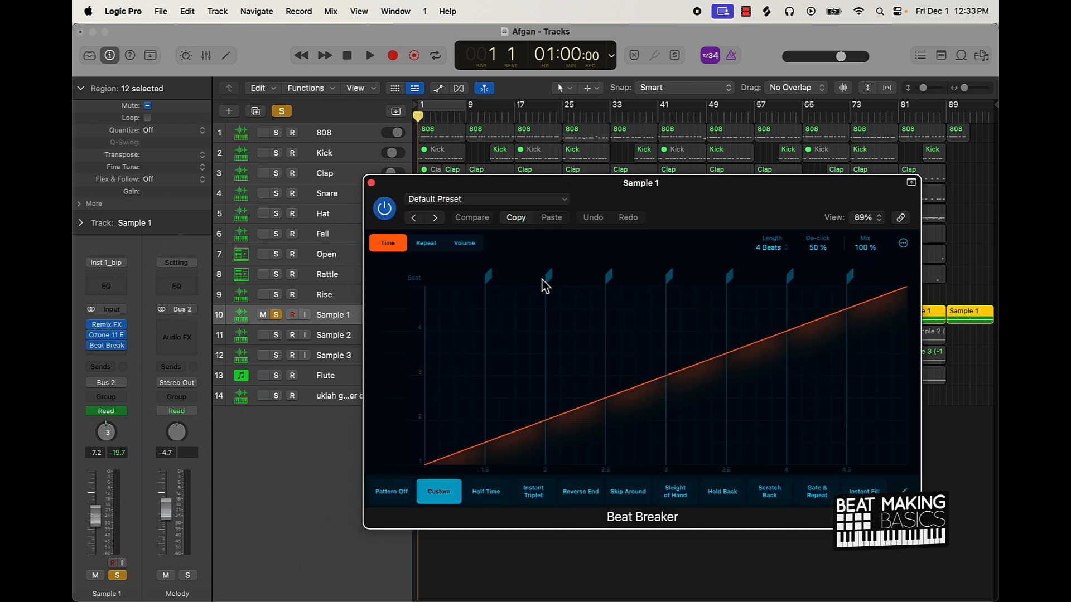
- Try adjusting the repeats of Beat Breaker's slice at beat 4 in Repeat mode and return to Time mode
{"action": "left_click", "coordinate": [427, 245]}
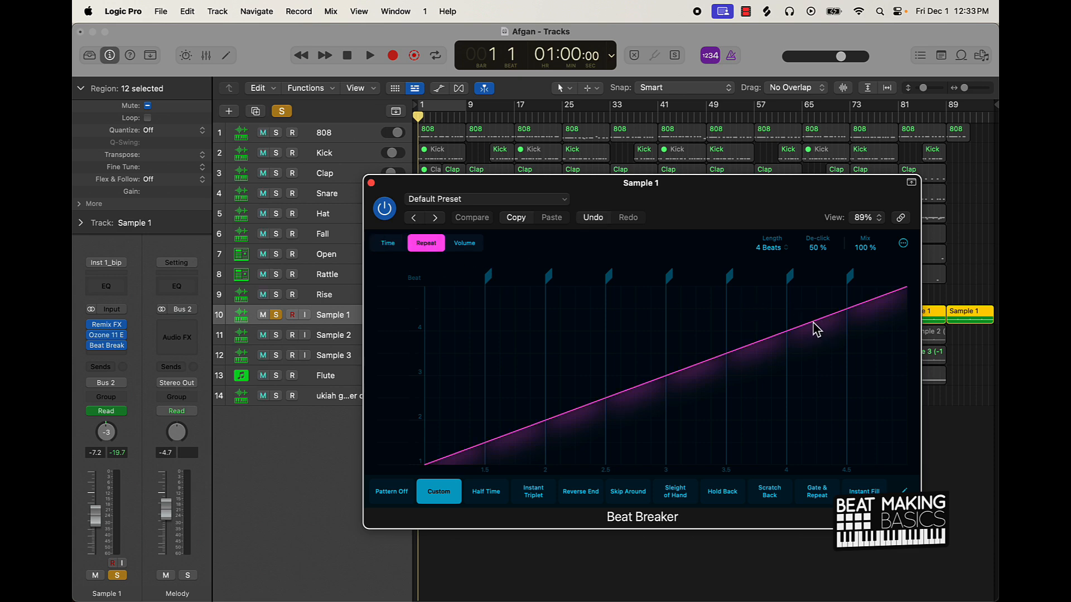
{"action": "mouse_move", "coordinate": [816, 329]}
{"action": "left_mouse_down"}
{"action": "mouse_move", "coordinate": [817, 270]}
{"action": "mouse_move", "coordinate": [816, 317]}
{"action": "left_mouse_up"}
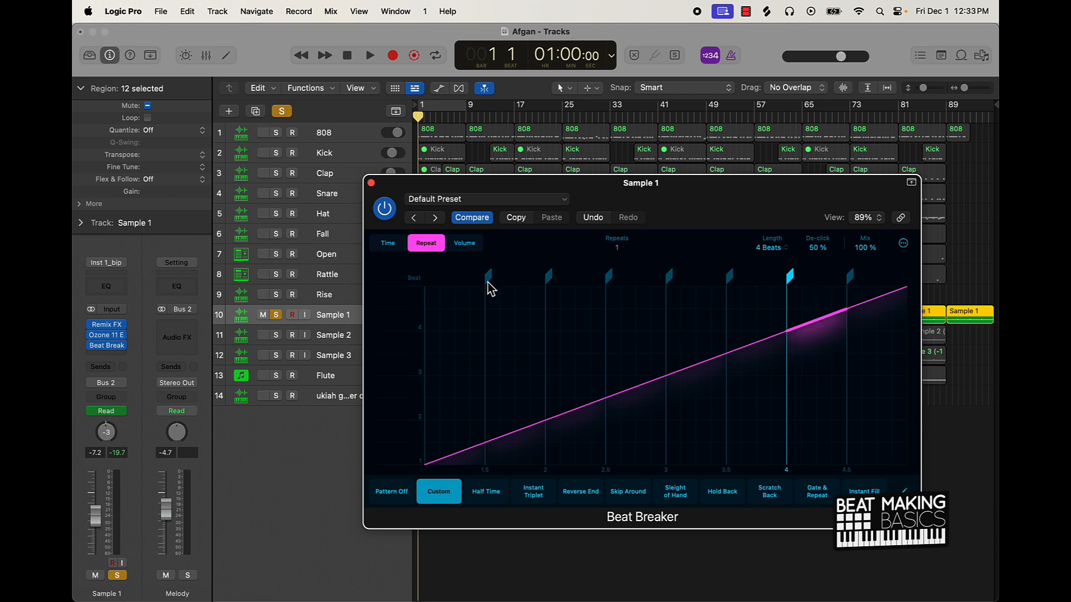
{"action": "left_click", "coordinate": [389, 246]}
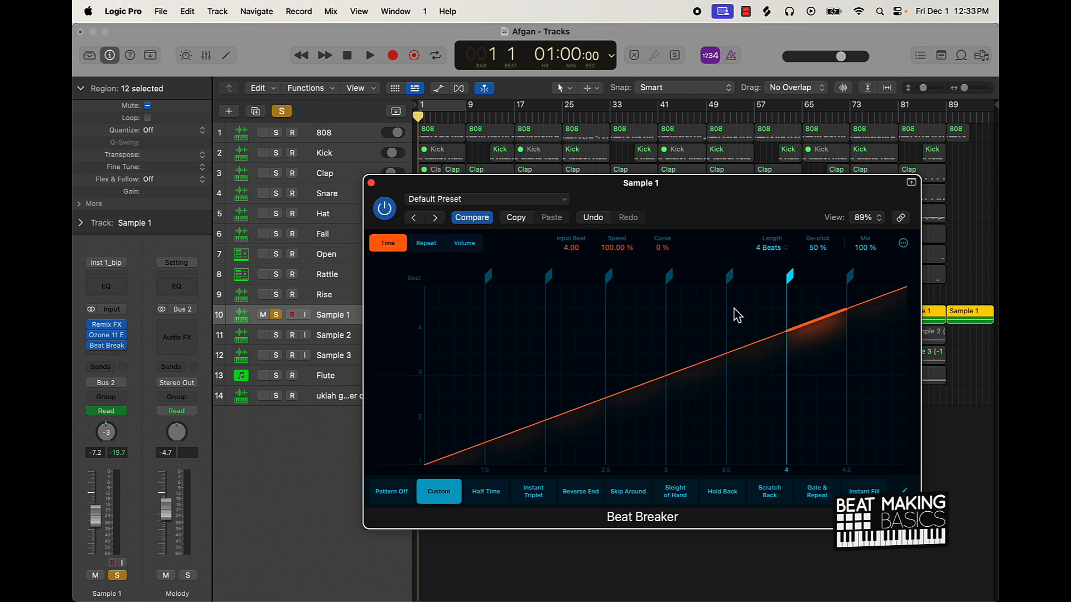
- Try Beat Breaker's Half Time pattern with the mix at 61 %, restore 100 % mix and the Custom pattern, and close it
{"action": "left_click", "coordinate": [486, 493]}
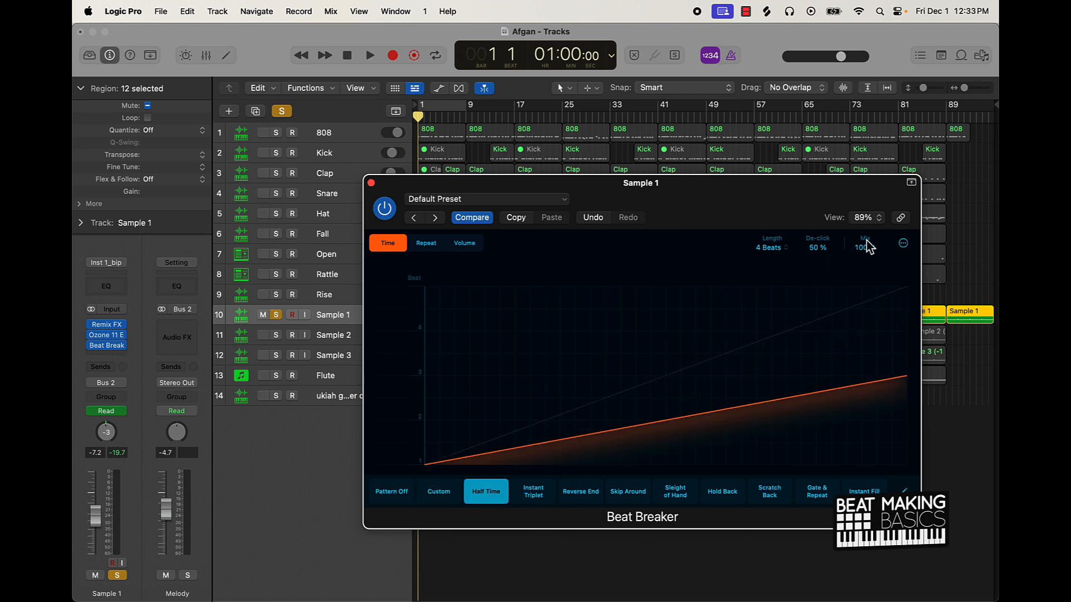
{"action": "left_click_drag", "start_coordinate": [864, 248], "coordinate": [863, 396]}
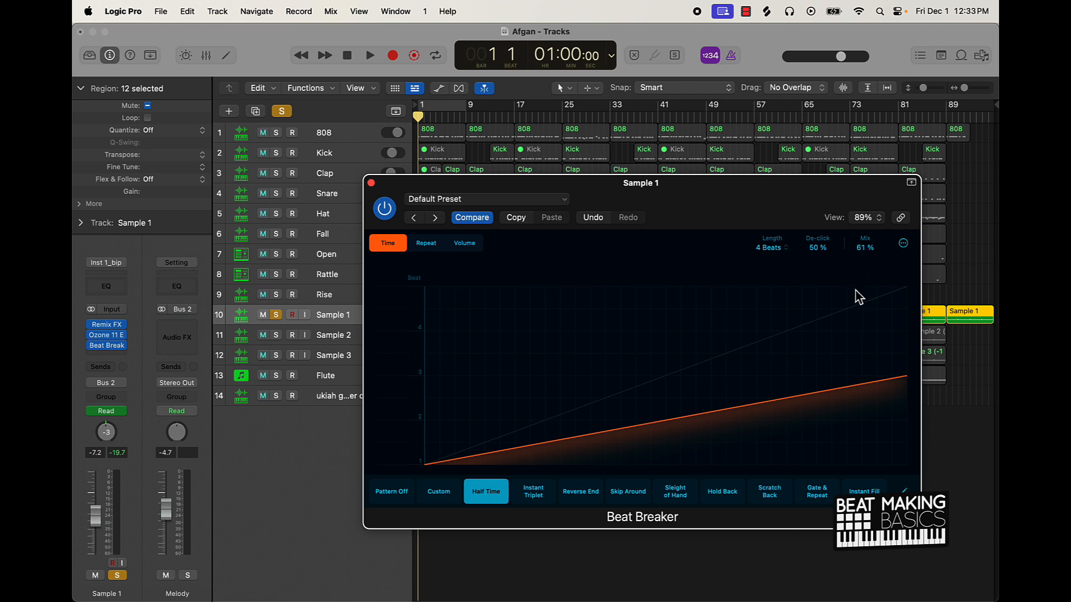
{"action": "left_click_drag", "start_coordinate": [864, 226], "coordinate": [864, 174]}
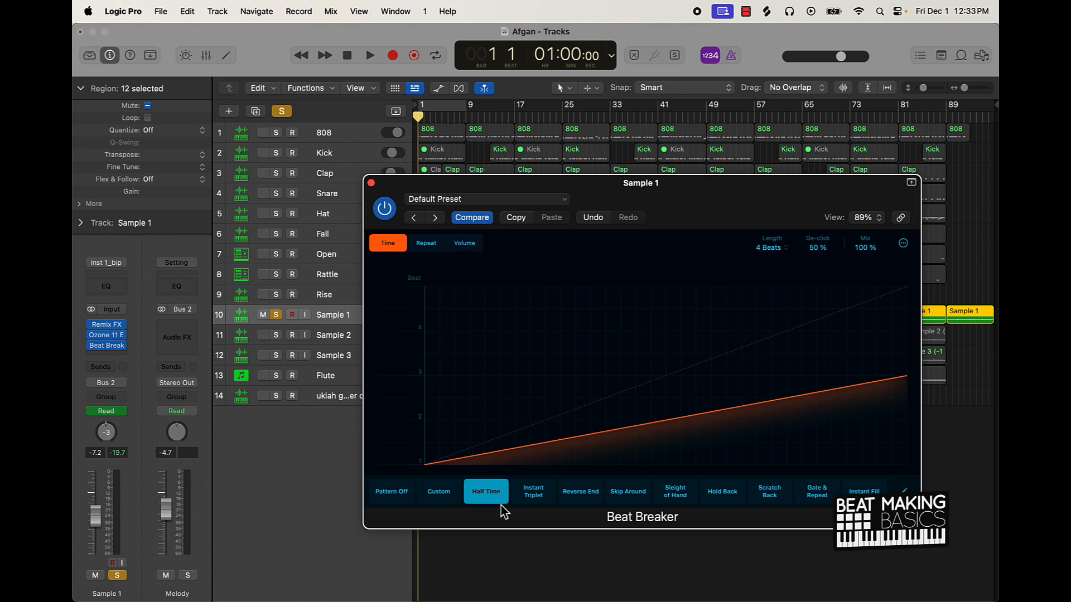
{"action": "left_click", "coordinate": [440, 493]}
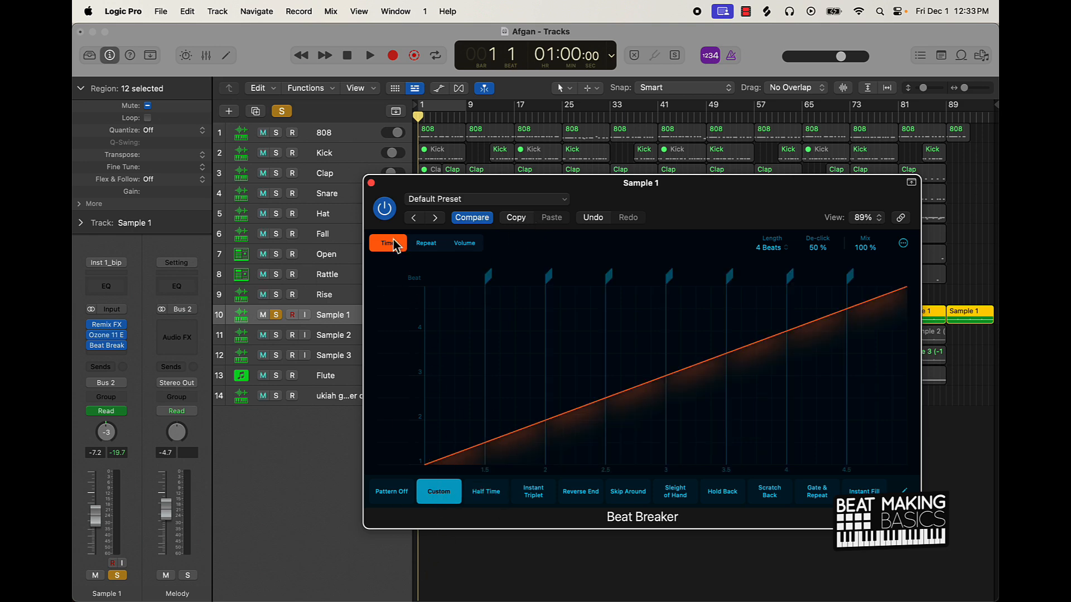
{"action": "left_click", "coordinate": [371, 183]}
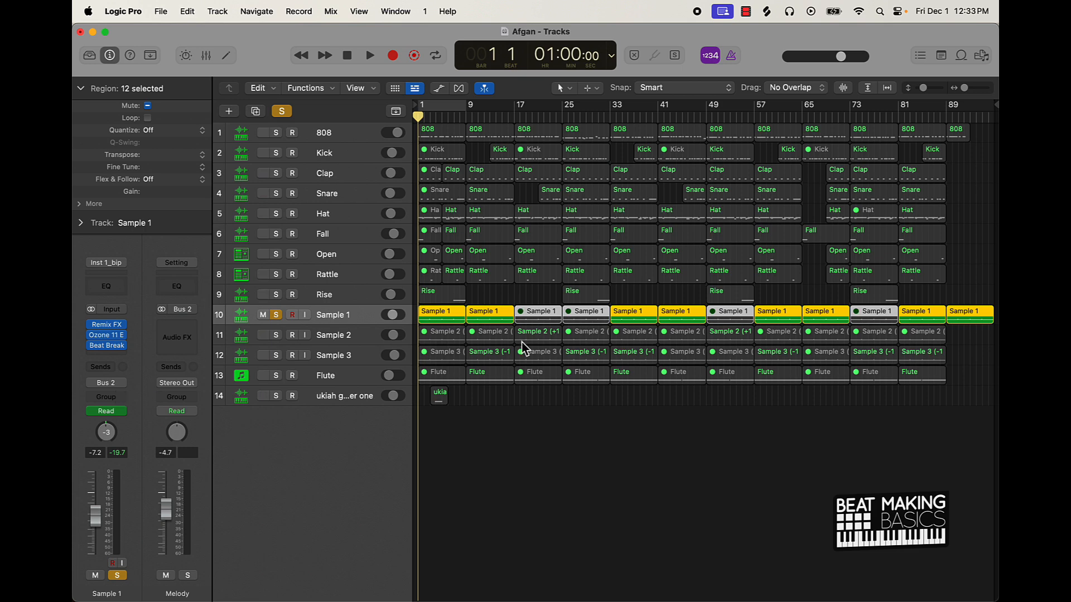
- Unsolo the Sample 1 track and set the active cycle range to bars 9 to 17
{"action": "left_click", "coordinate": [502, 424]}
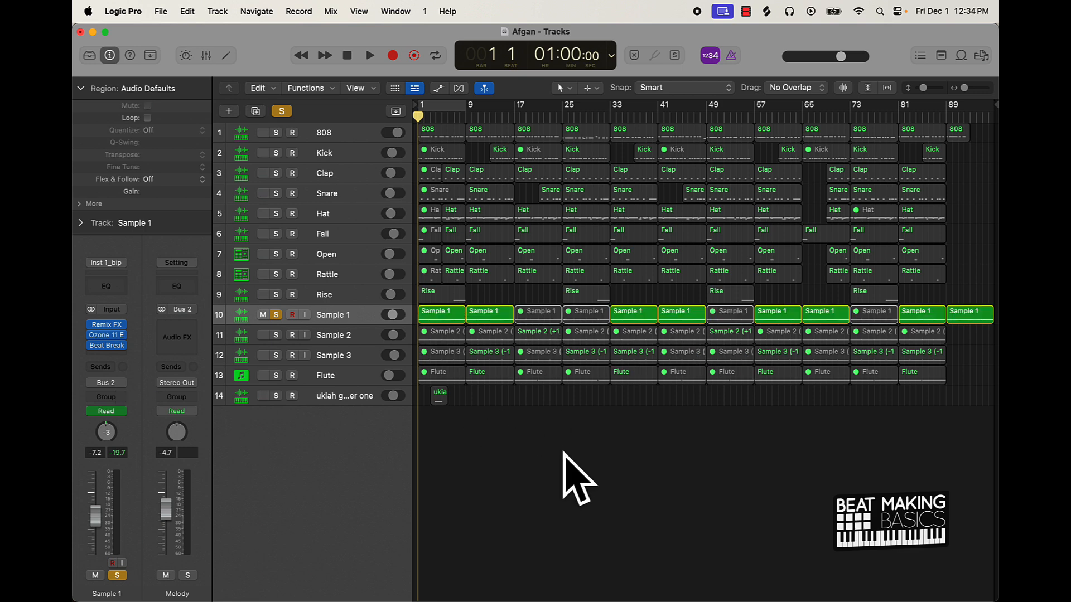
{"action": "left_click", "coordinate": [276, 316]}
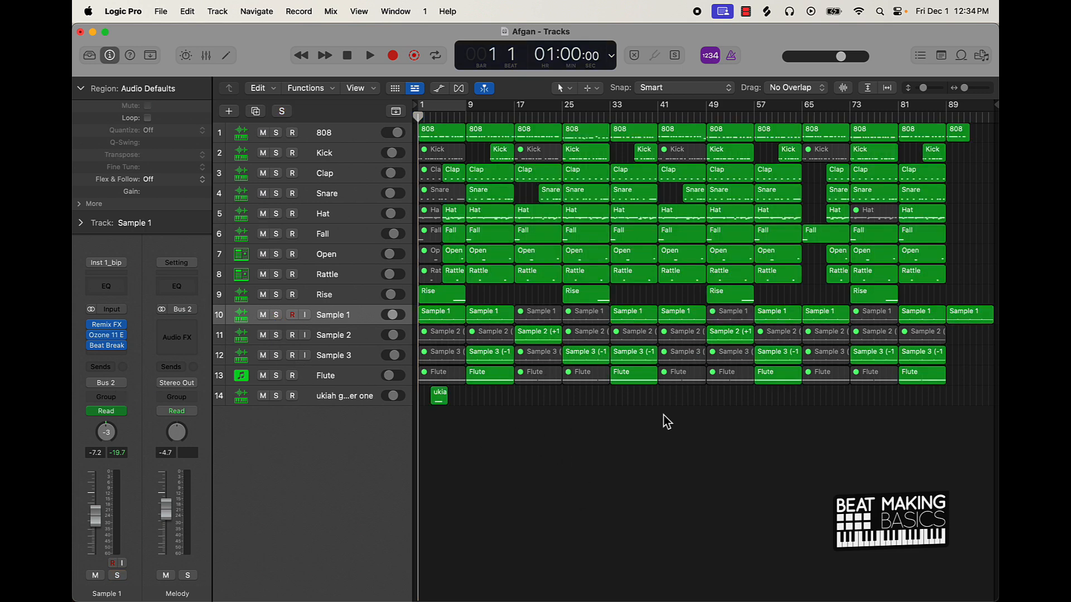
{"action": "left_click", "coordinate": [441, 106]}
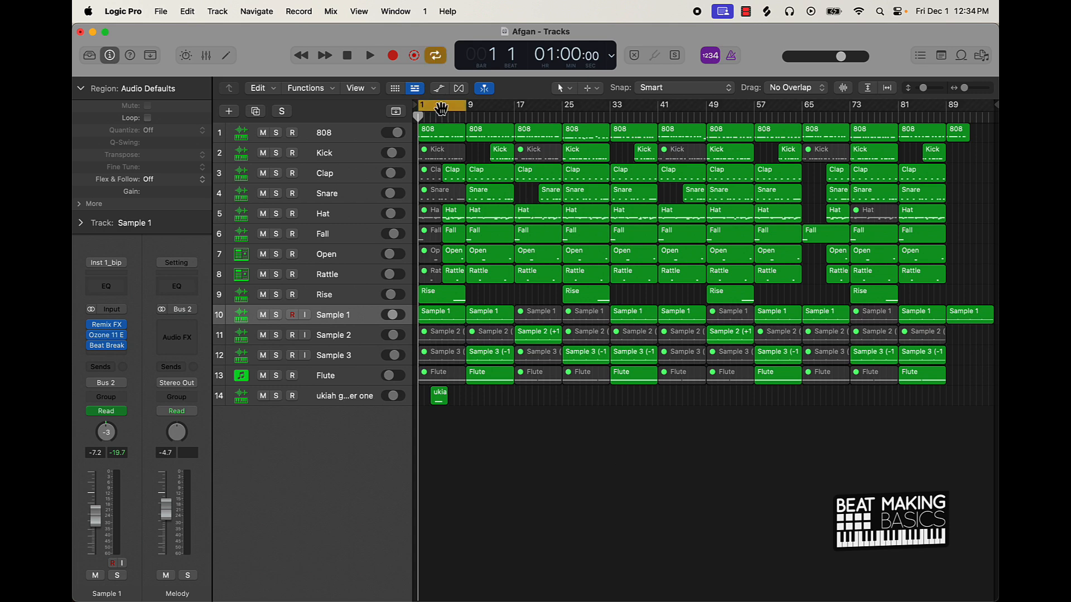
{"action": "left_click_drag", "start_coordinate": [441, 110], "coordinate": [488, 110]}
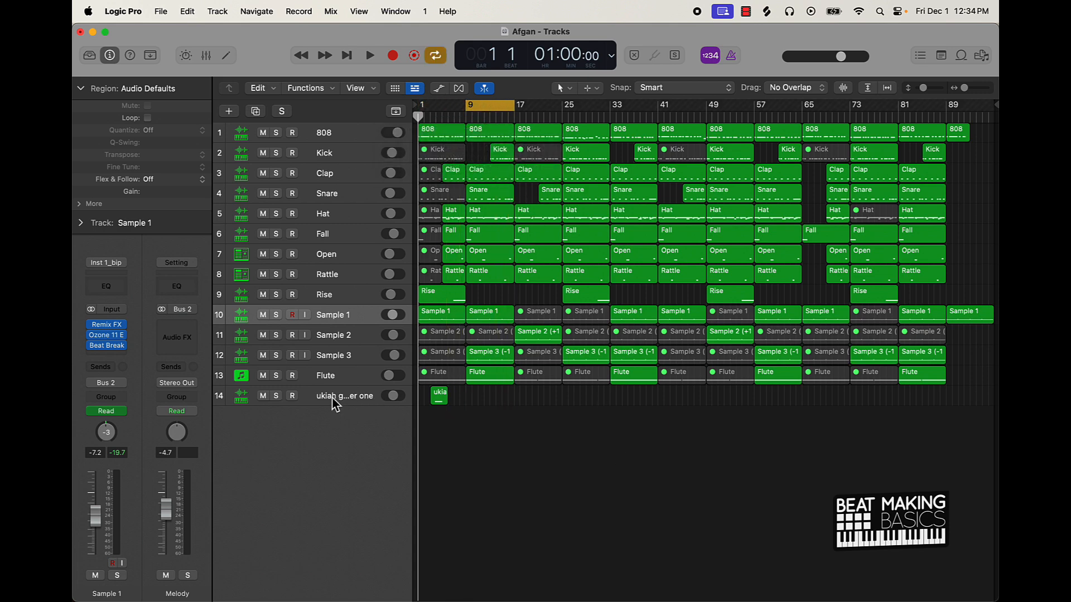
- Solo only the Sample 1 and 808 tracks, leaving Sample 3 unsoloed
{"action": "left_click", "coordinate": [276, 356]}
{"action": "left_click", "coordinate": [277, 316]}
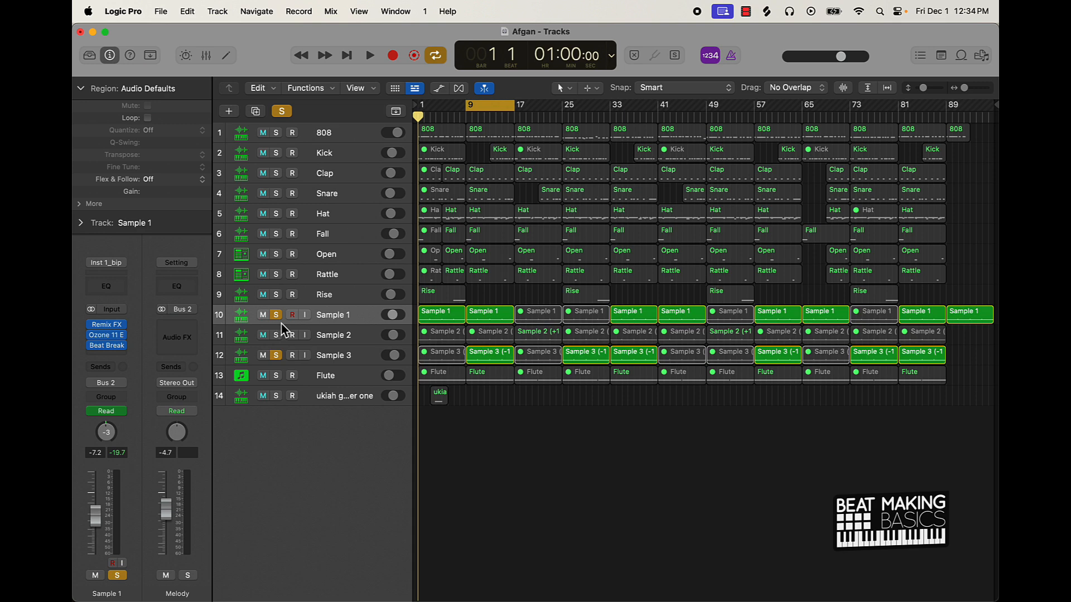
{"action": "left_click", "coordinate": [276, 355]}
{"action": "left_click", "coordinate": [276, 132]}
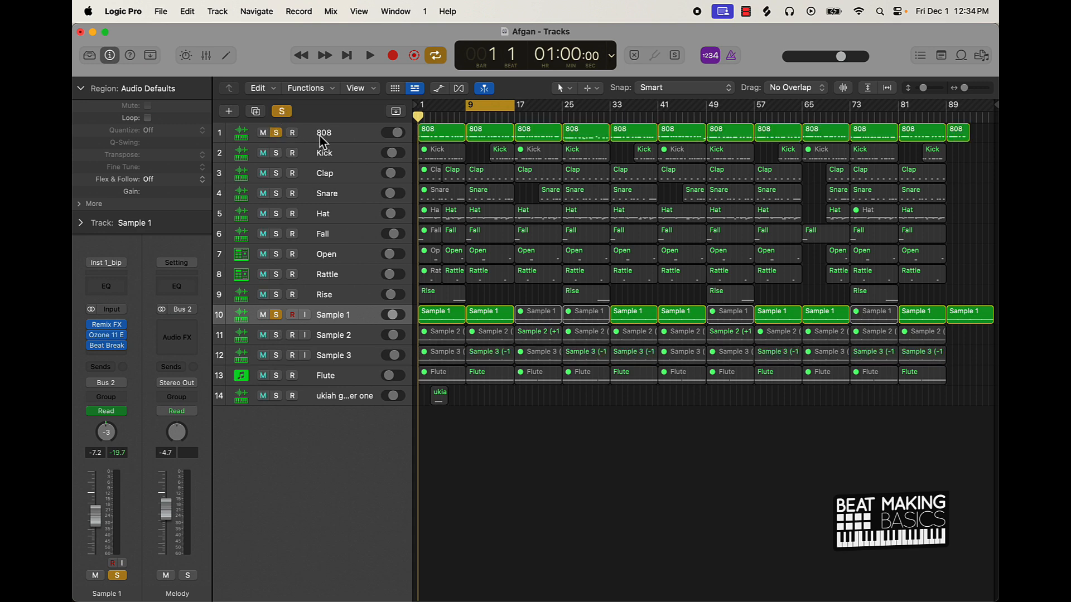
- Examine the 808 track's Quick Sampler and its list of presets, and close the plug-in window
{"action": "left_click", "coordinate": [352, 137]}
{"action": "left_click", "coordinate": [106, 336]}
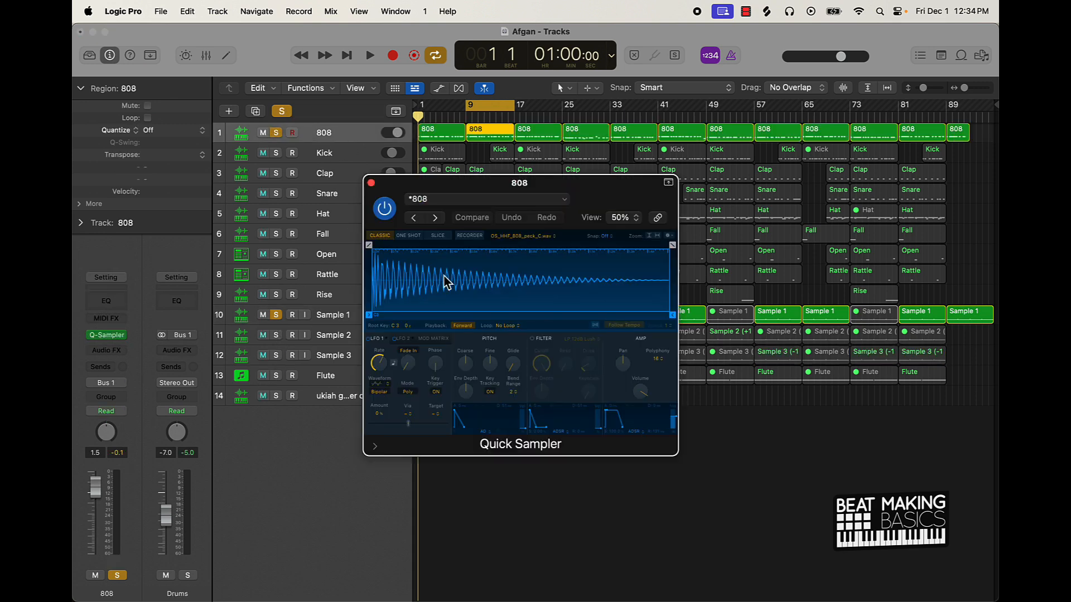
{"action": "left_click", "coordinate": [433, 200]}
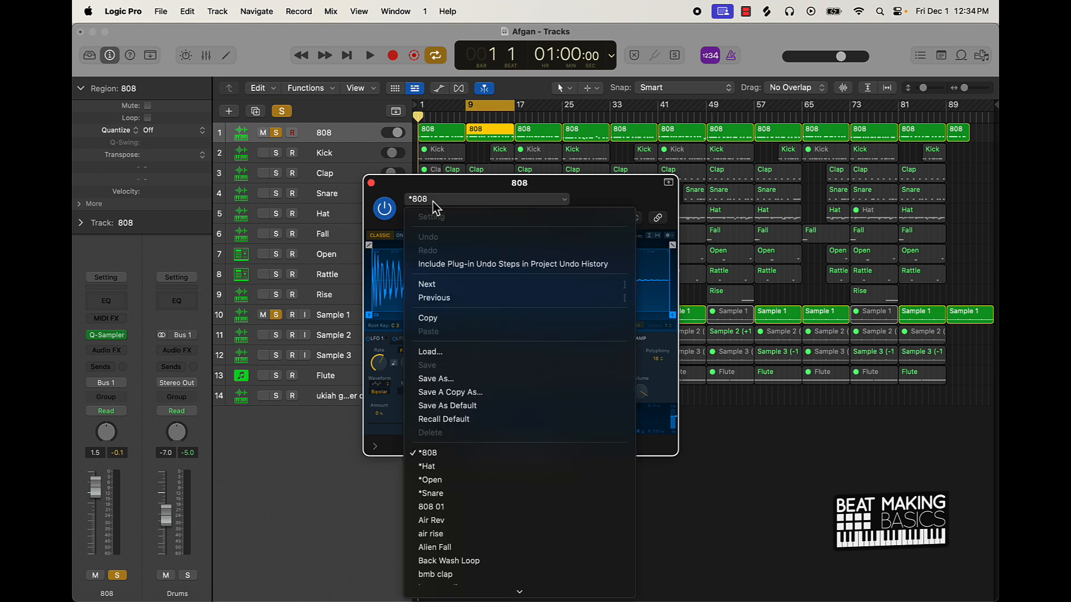
{"action": "left_click", "coordinate": [381, 188]}
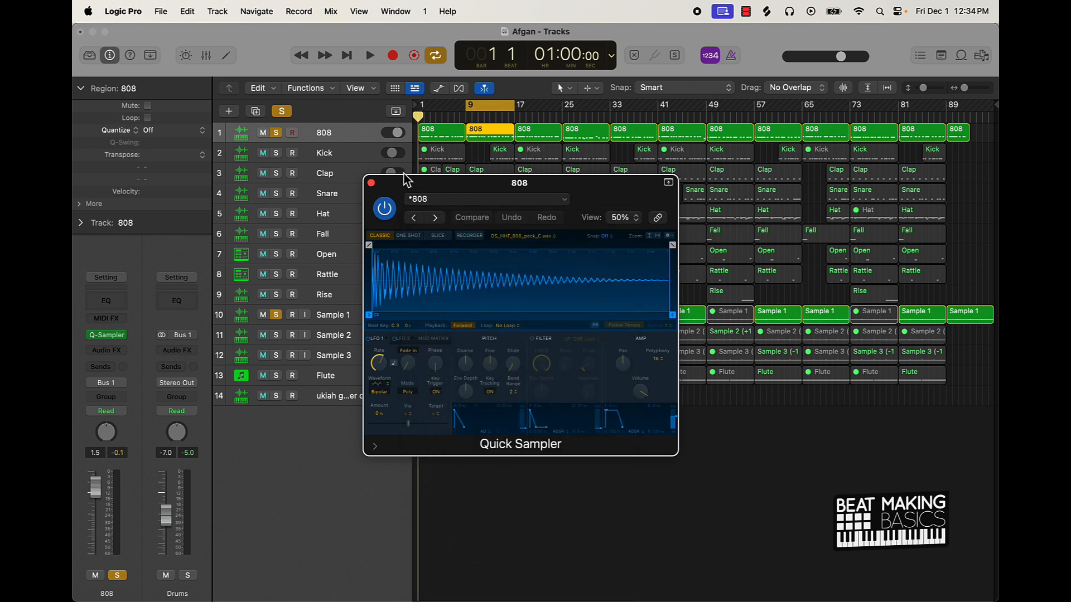
{"action": "left_click", "coordinate": [371, 183]}
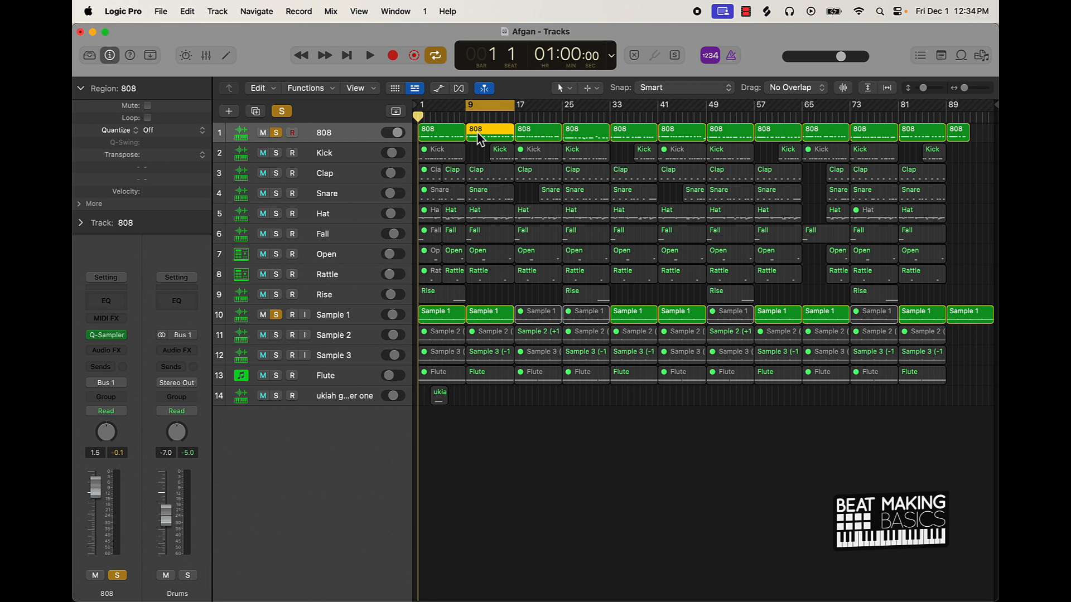
- Open the 808 region at bar 9 in the Piano Roll and play it through while reviewing its notes
{"action": "double_click", "coordinate": [478, 138]}
{"action": "key", "text": "space"}
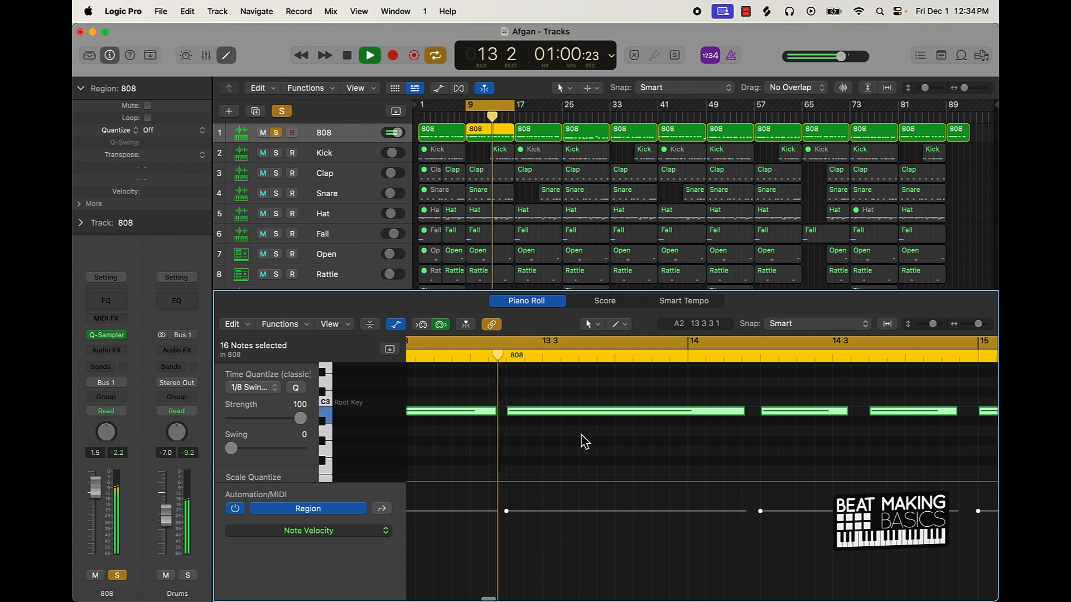
{"action": "scroll", "coordinate": [581, 435], "scroll_direction": "right", "scroll_amount": 4}
{"action": "scroll", "coordinate": [581, 435], "scroll_direction": "left", "scroll_amount": 2}
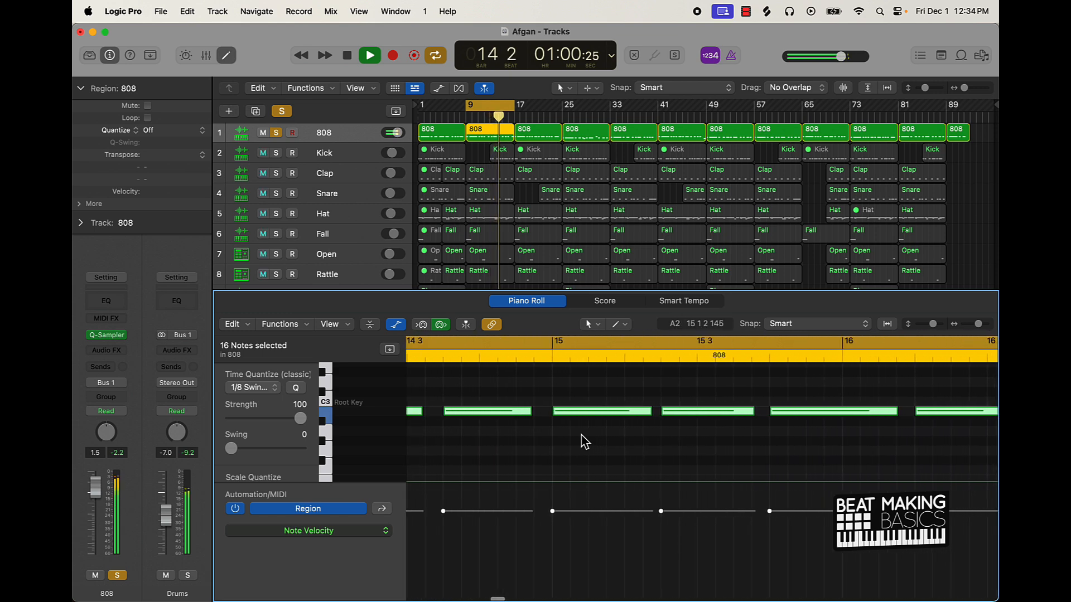
{"action": "scroll", "coordinate": [583, 434], "scroll_direction": "down", "scroll_amount": 5}
{"action": "scroll", "coordinate": [584, 434], "scroll_direction": "down", "scroll_amount": 3}
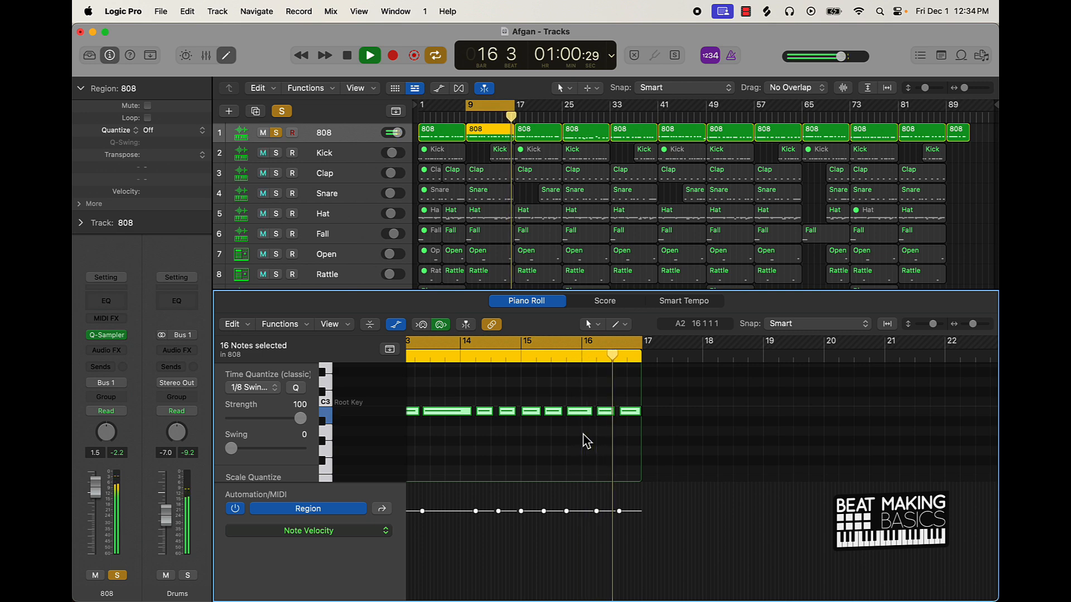
{"action": "key", "text": "space"}
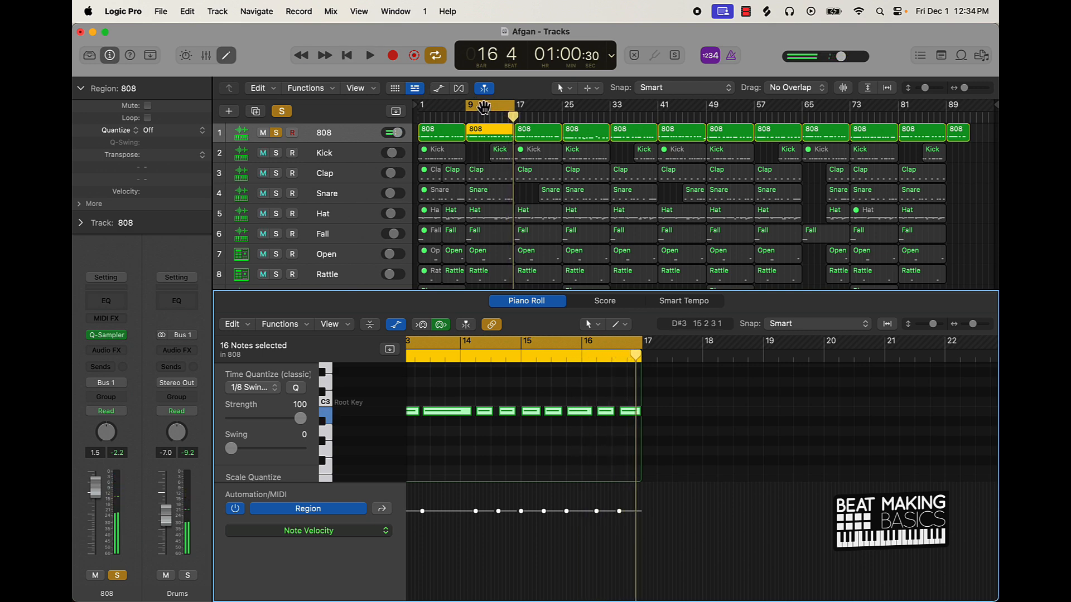
- Move the cycle range to bars 25 to 33, solo the Kick track and play its region in the Piano Roll
{"action": "left_click_drag", "start_coordinate": [485, 111], "coordinate": [583, 111]}
{"action": "left_click", "coordinate": [278, 154]}
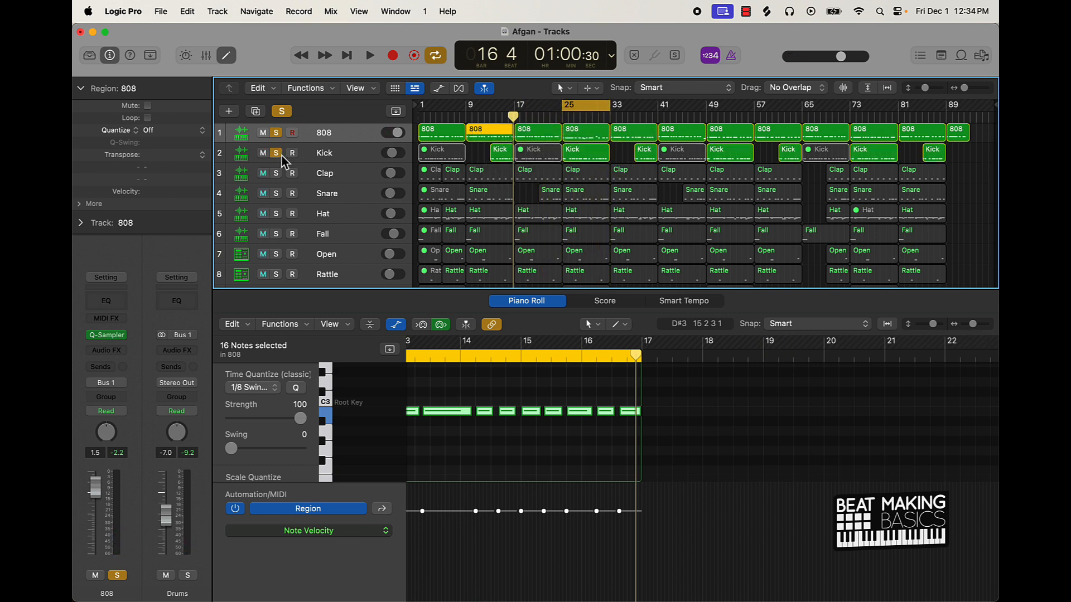
{"action": "left_click", "coordinate": [586, 159]}
{"action": "key", "text": "space"}
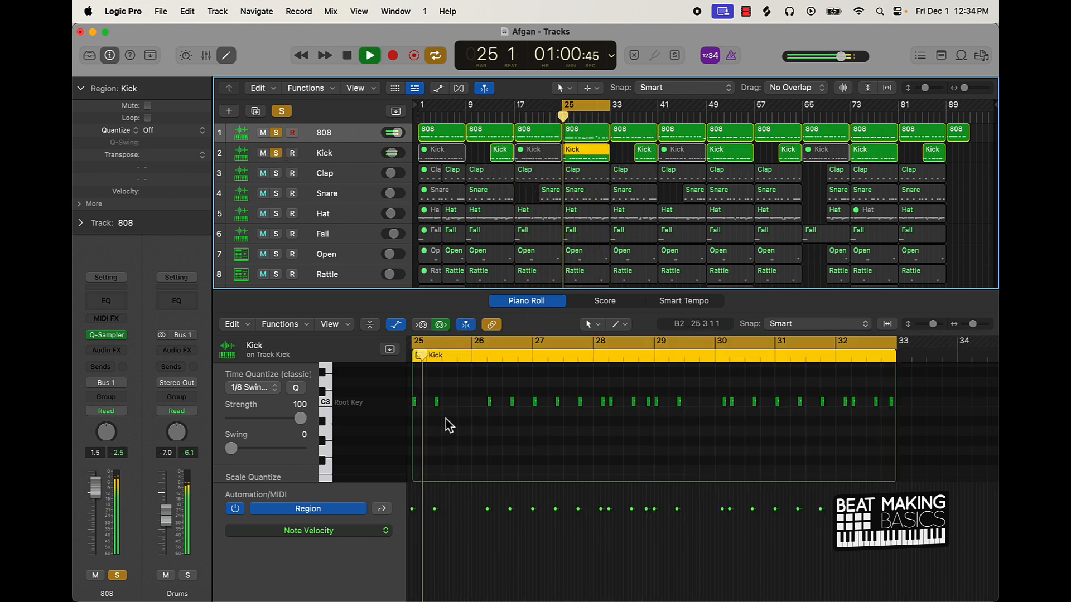
- Unsolo the Sample 1 track, solo Sample 3 in its place and play the cycle range
{"action": "scroll", "coordinate": [525, 184], "scroll_direction": "down", "scroll_amount": 1}
{"action": "scroll", "coordinate": [529, 174], "scroll_direction": "down", "scroll_amount": 5}
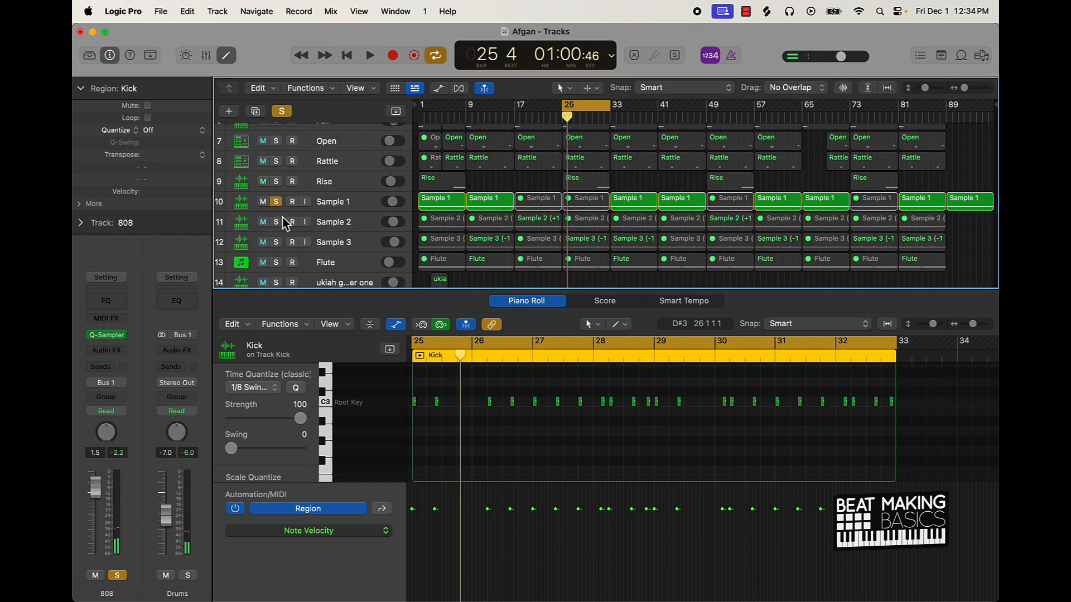
{"action": "left_click", "coordinate": [277, 203]}
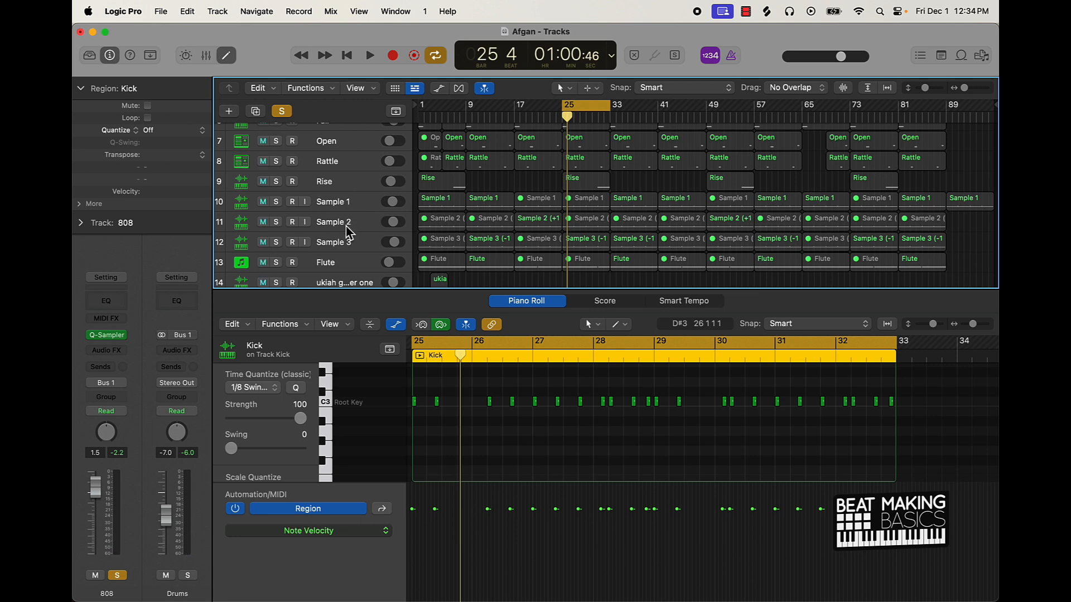
{"action": "left_click", "coordinate": [302, 250]}
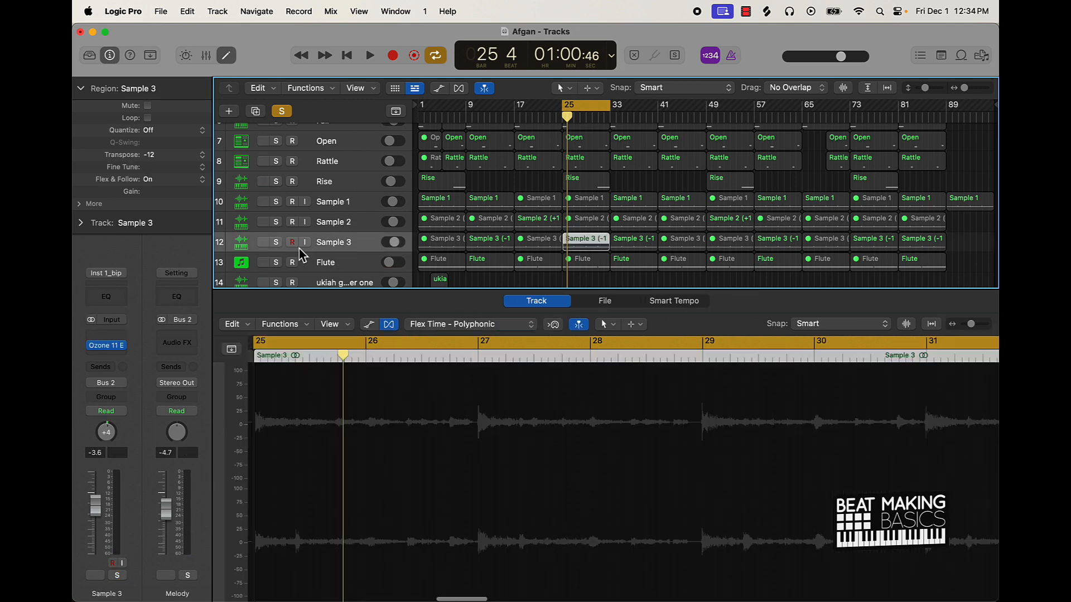
{"action": "left_click", "coordinate": [276, 243]}
{"action": "key", "text": "space"}
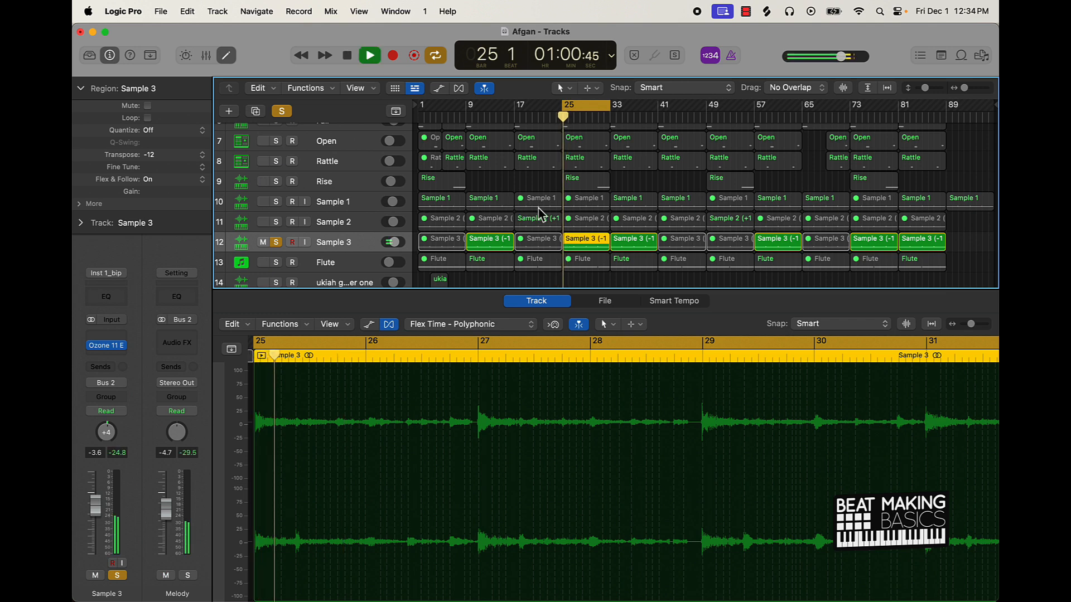
- Add the Clap track to the soloed tracks and play the cycle range briefly
{"action": "scroll", "coordinate": [550, 195], "scroll_direction": "up", "scroll_amount": 5}
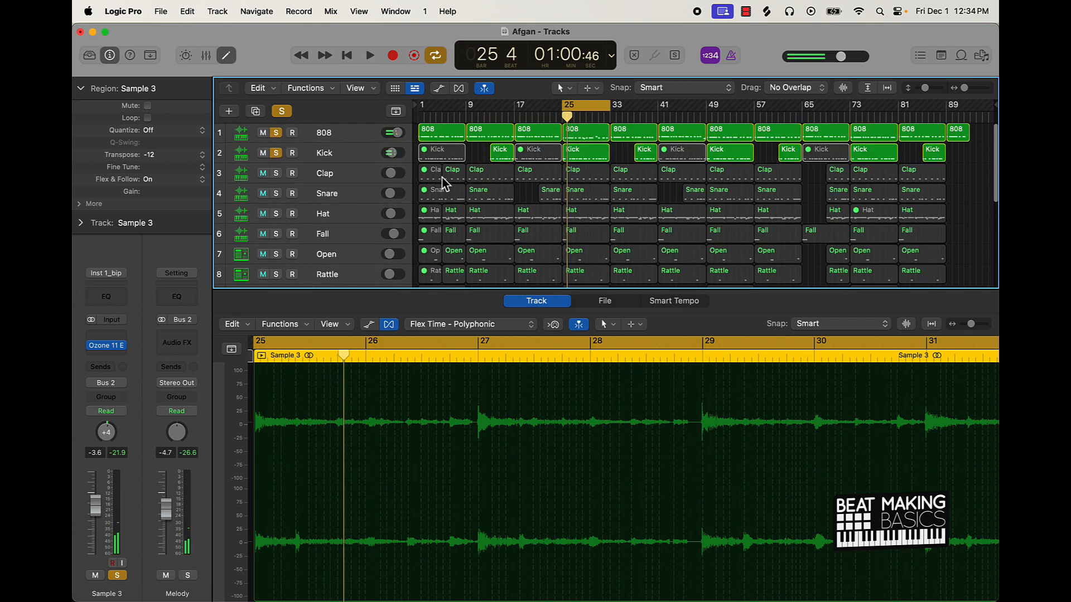
{"action": "left_click", "coordinate": [276, 173]}
{"action": "key", "text": "space"}
{"action": "key", "text": "space"}
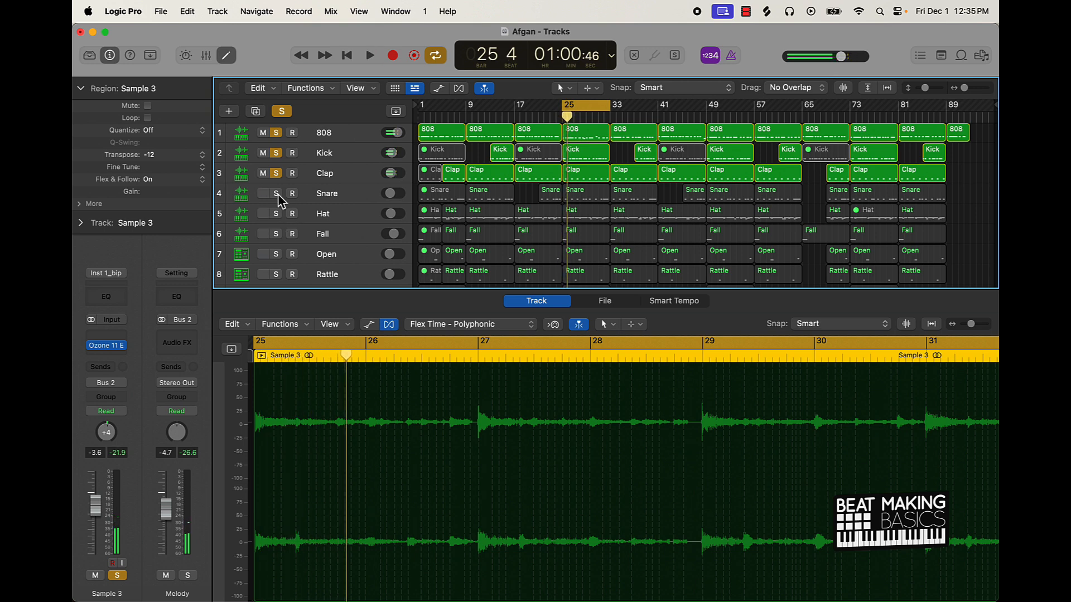
- Solo the Snare track as well, open its region at bar 25 in the Piano Roll and play it through
{"action": "left_click", "coordinate": [276, 193]}
{"action": "left_click", "coordinate": [597, 200]}
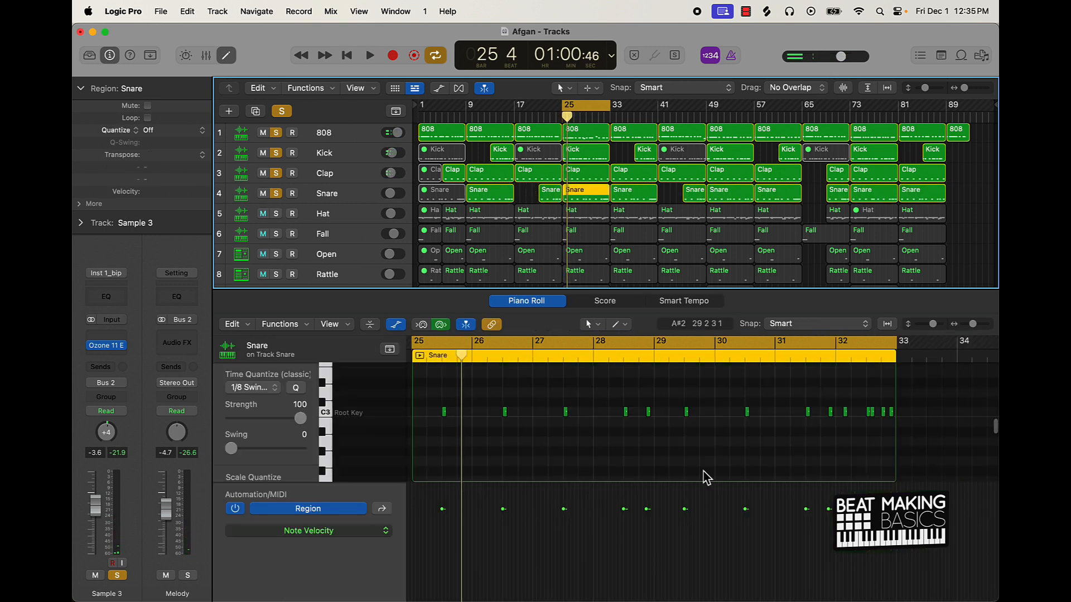
{"action": "key", "text": "space"}
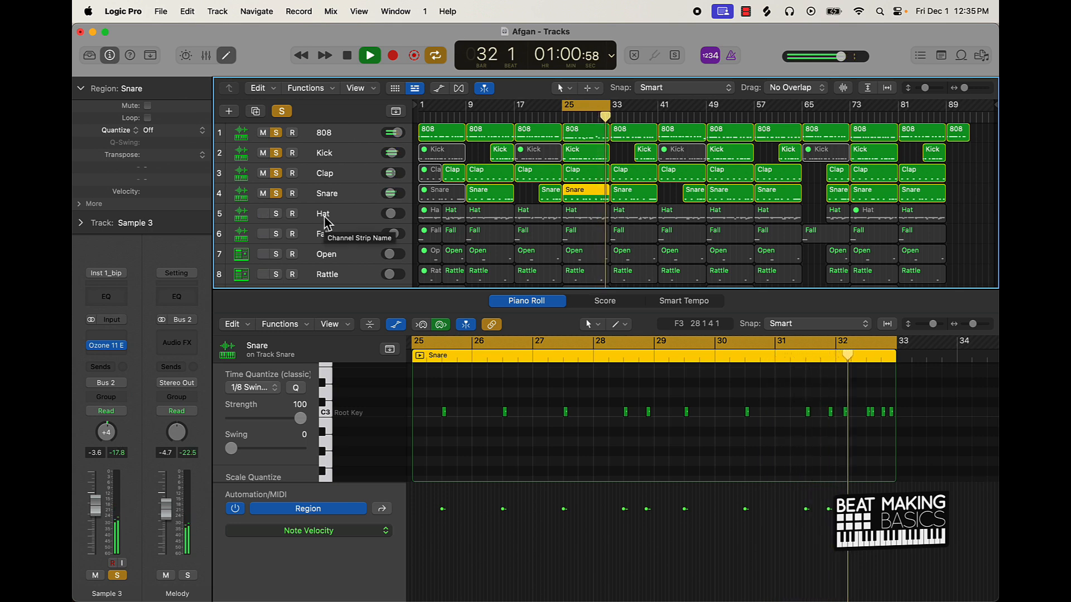
{"action": "key", "text": "space"}
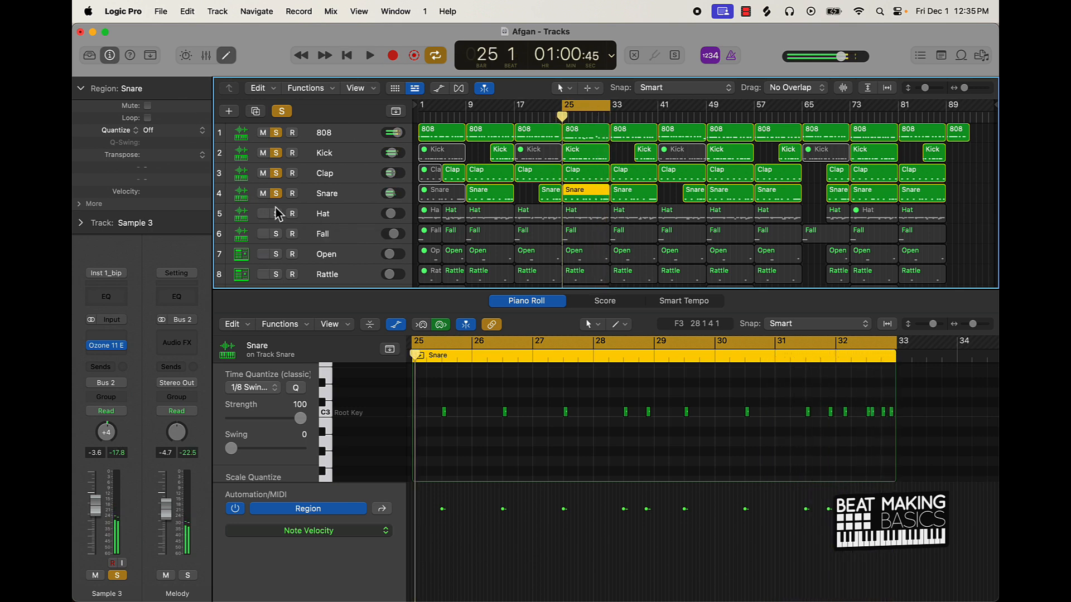
- Solo the Hat track, examine its first notes at bar 25 in the Piano Roll and play them
{"action": "left_click", "coordinate": [328, 215]}
{"action": "key", "text": "s"}
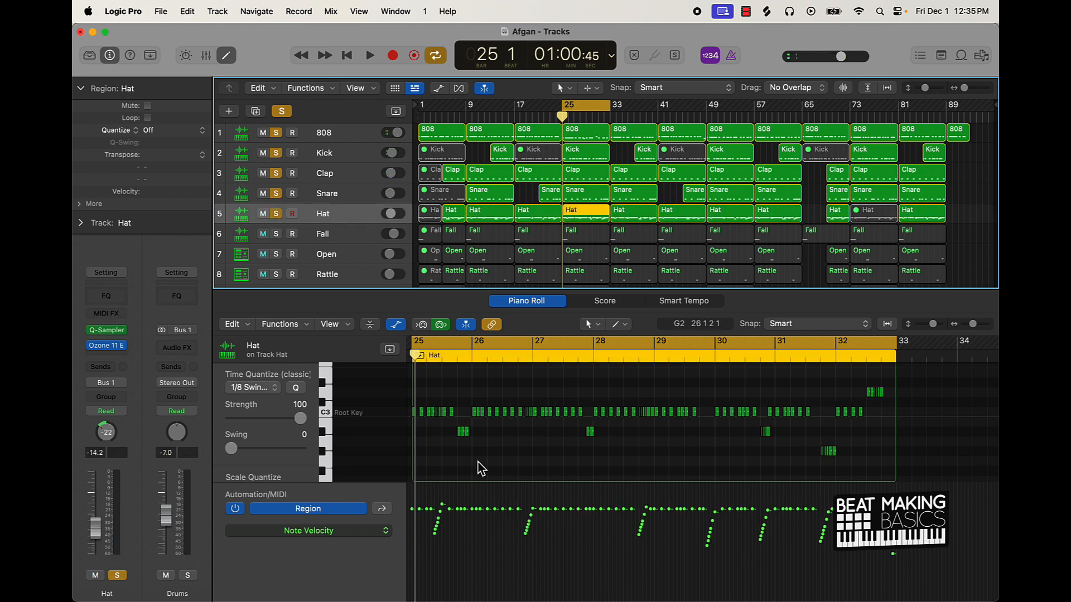
{"action": "scroll", "coordinate": [478, 463], "scroll_direction": "up", "scroll_amount": 10}
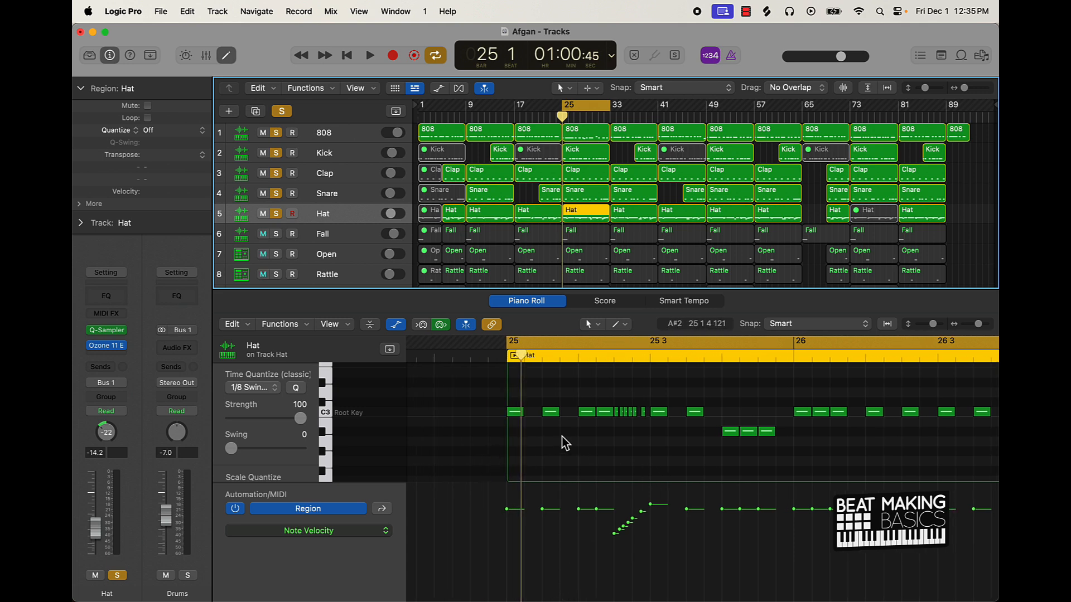
{"action": "left_click", "coordinate": [613, 430], "text": "ctrl+alt"}
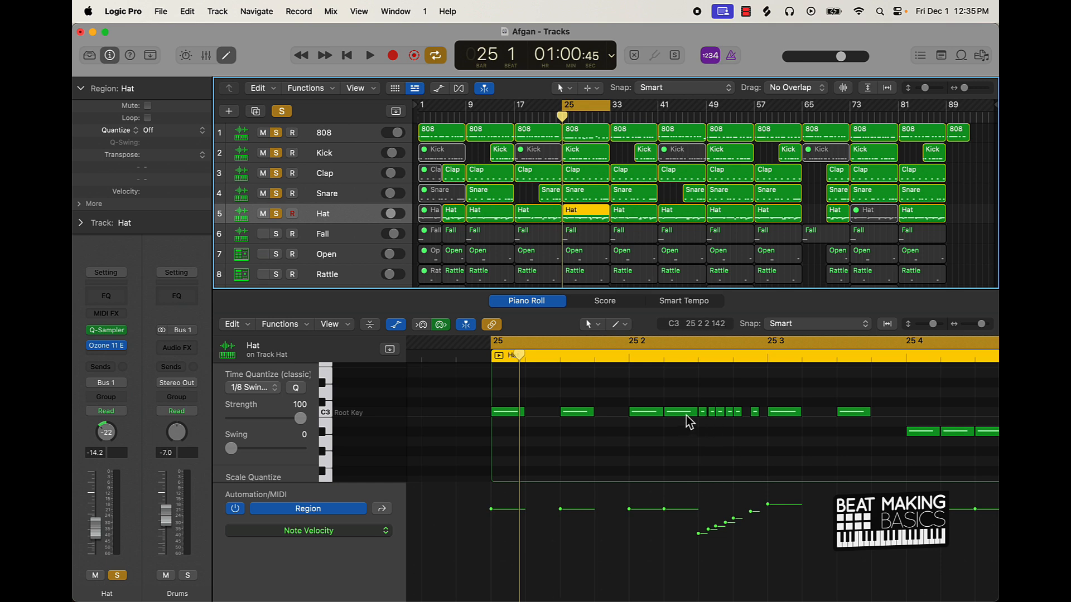
{"action": "key", "text": "space"}
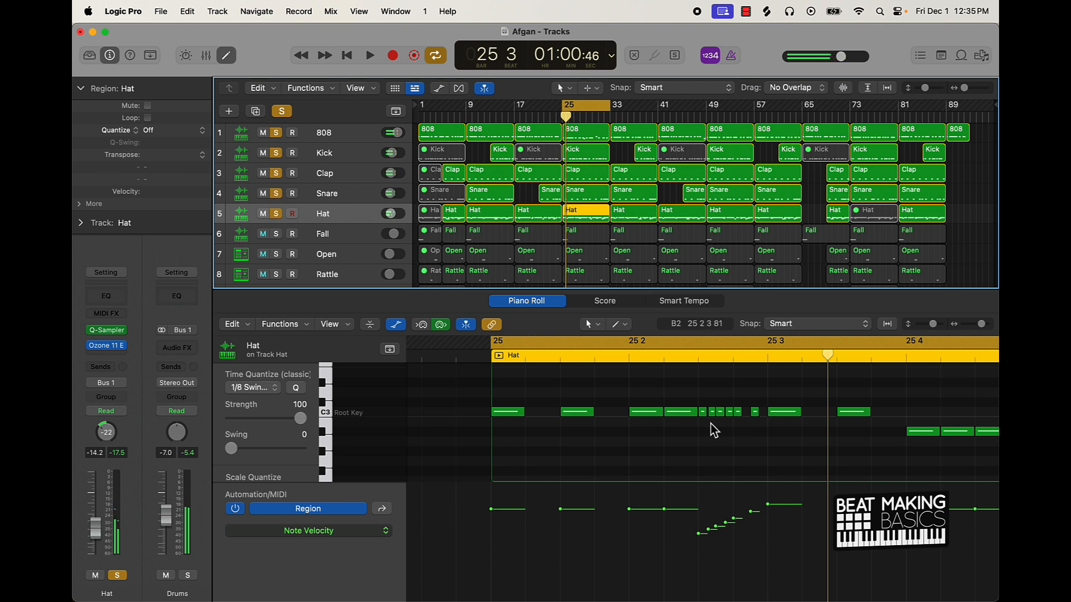
- Try to replace the Hat note at bar 25 beat 2 with short roll notes, and undo the edit
{"action": "left_click", "coordinate": [662, 414]}
{"action": "mouse_move", "coordinate": [663, 420]}
{"action": "left_mouse_down"}
{"action": "mouse_move", "coordinate": [633, 424]}
{"action": "mouse_move", "coordinate": [647, 413]}
{"action": "left_mouse_up"}
{"action": "key", "text": "super+z"}
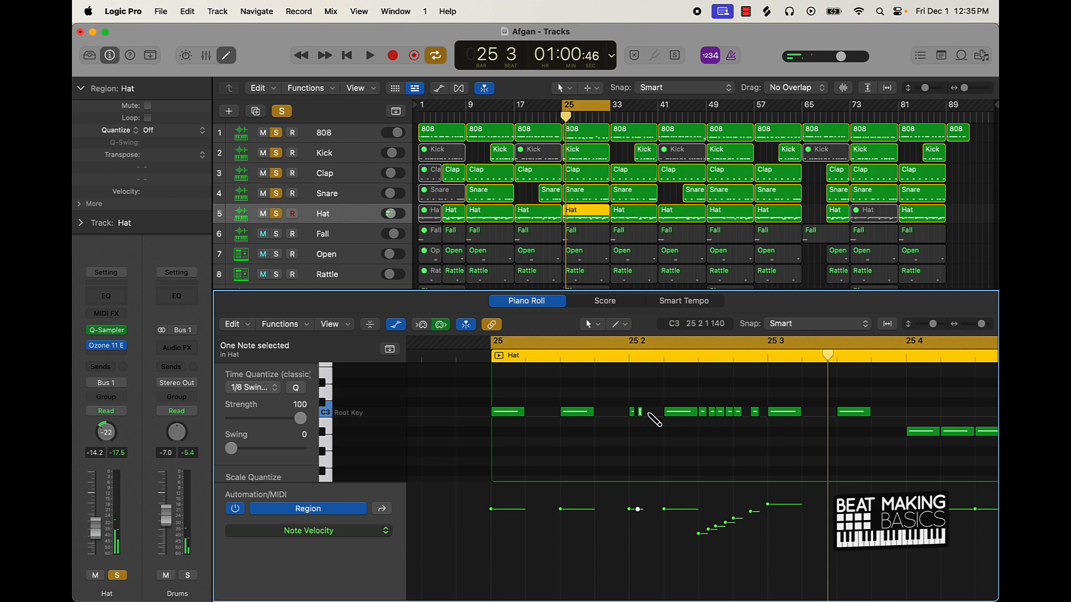
{"action": "key", "text": "super+z"}
- Play the Hat region from bar 25 while examining its rolls, pitch changes and rising velocities through to bar 32
{"action": "key", "text": "space"}
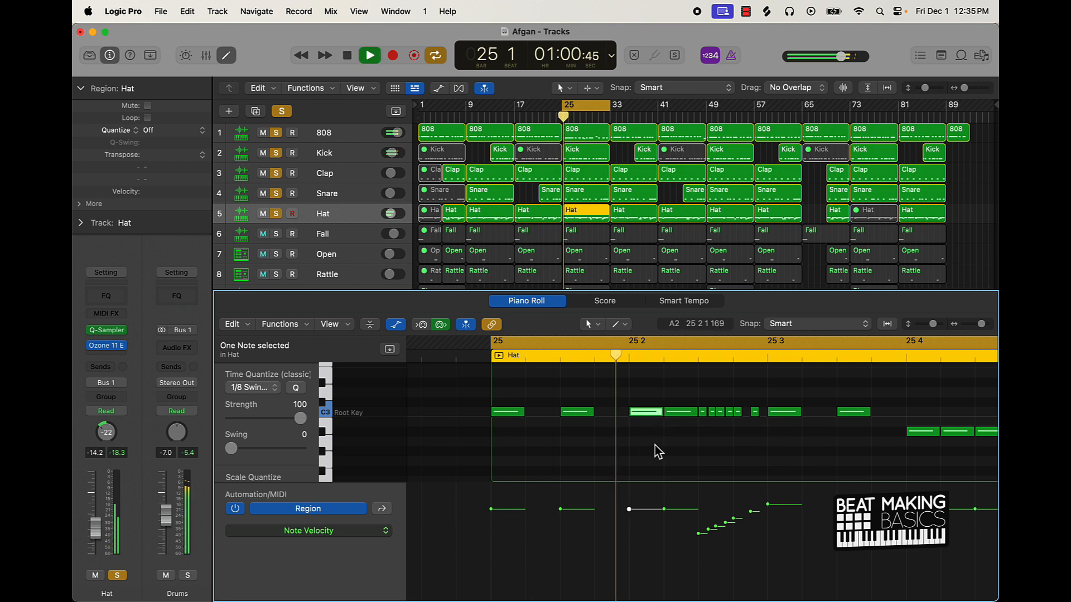
{"action": "key", "text": "space"}
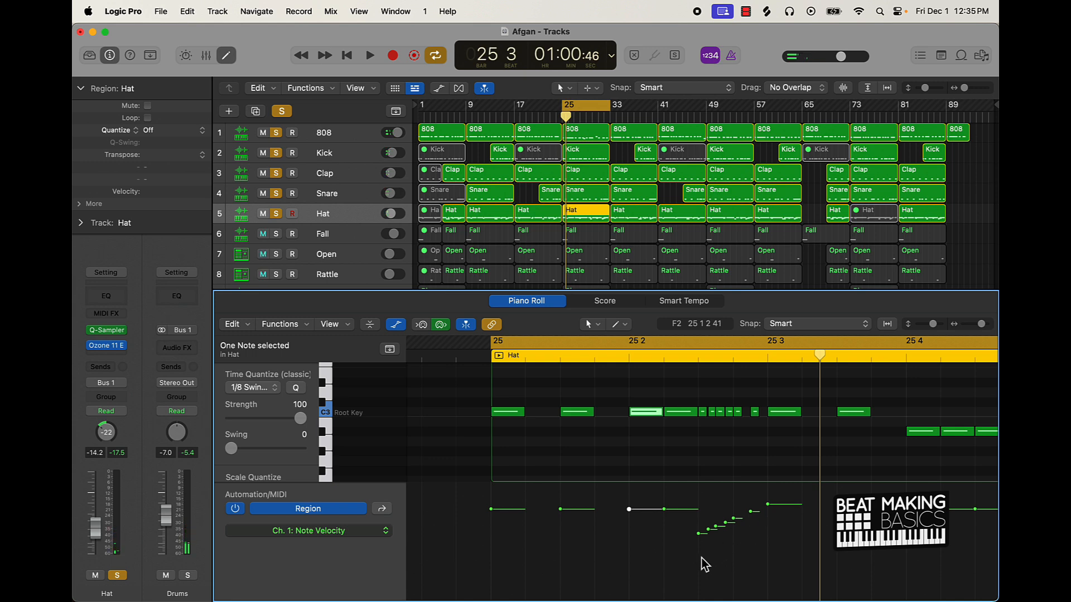
{"action": "scroll", "coordinate": [768, 519], "scroll_direction": "right", "scroll_amount": 10}
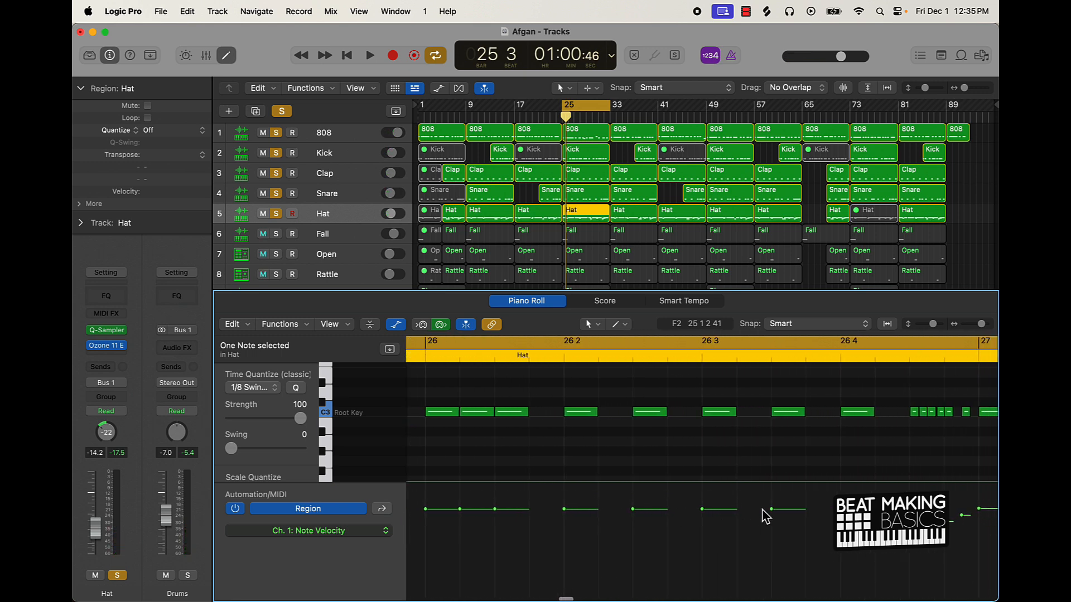
{"action": "scroll", "coordinate": [764, 510], "scroll_direction": "left", "scroll_amount": 8}
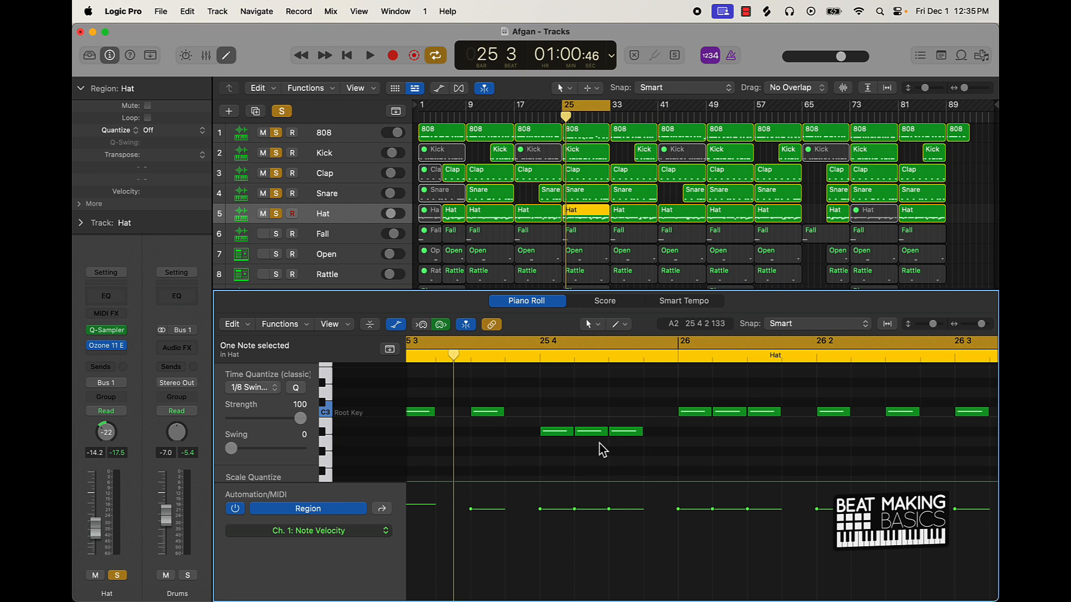
{"action": "key", "text": "space"}
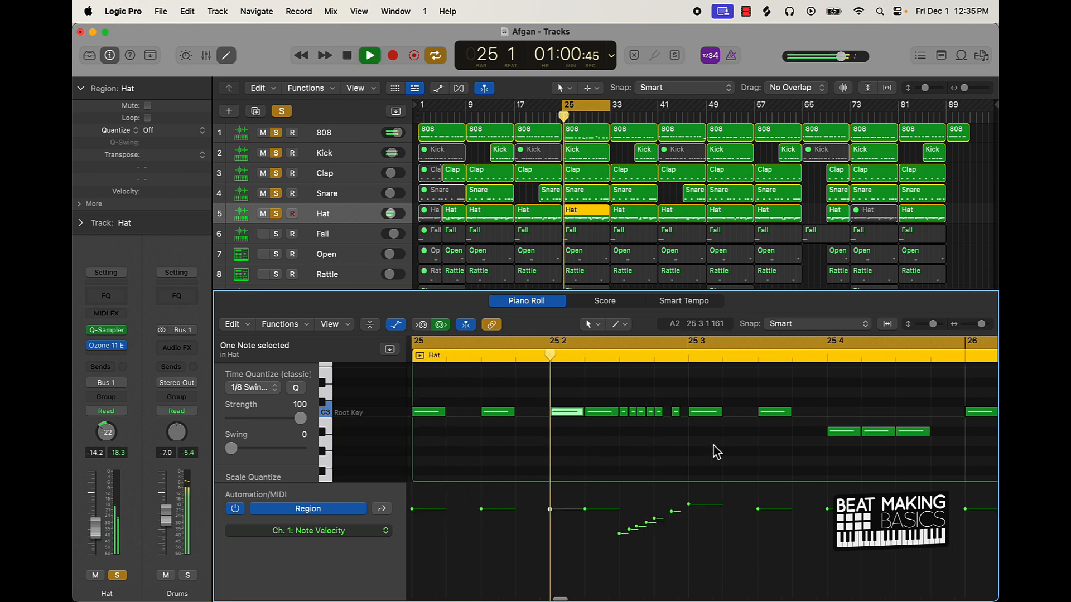
{"action": "left_click", "coordinate": [713, 447], "text": "ctrl+alt"}
{"action": "scroll", "coordinate": [709, 446], "scroll_direction": "right", "scroll_amount": 5}
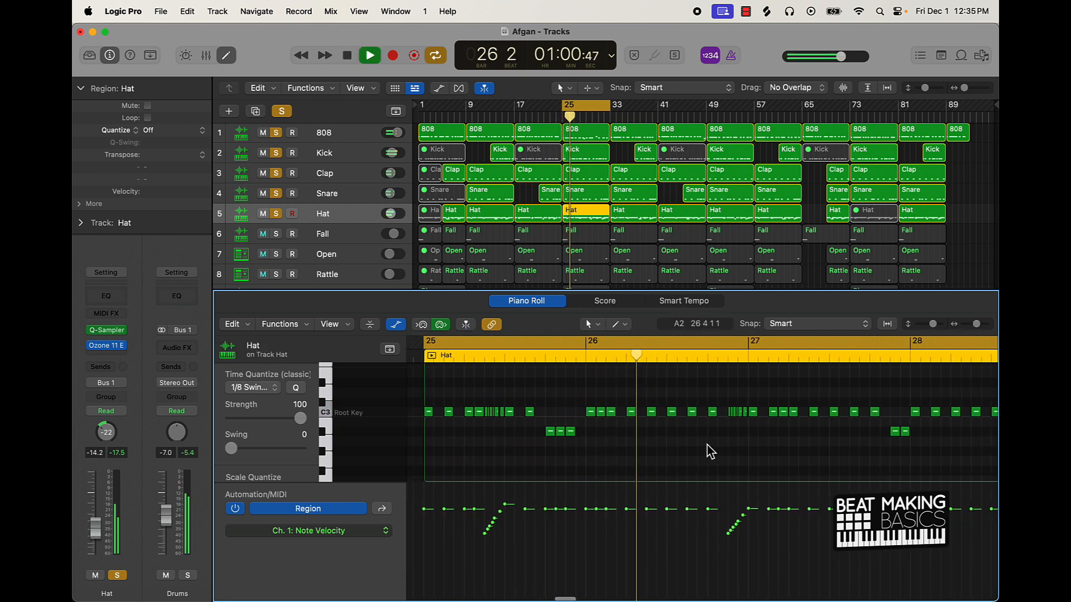
{"action": "scroll", "coordinate": [708, 444], "scroll_direction": "right", "scroll_amount": 6}
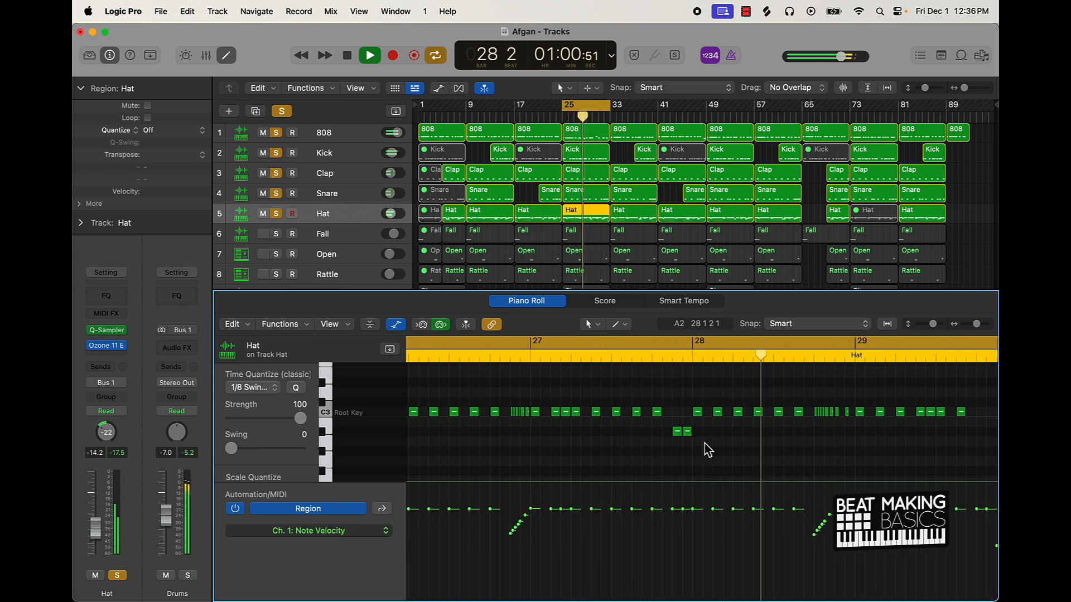
{"action": "scroll", "coordinate": [706, 449], "scroll_direction": "right", "scroll_amount": 8}
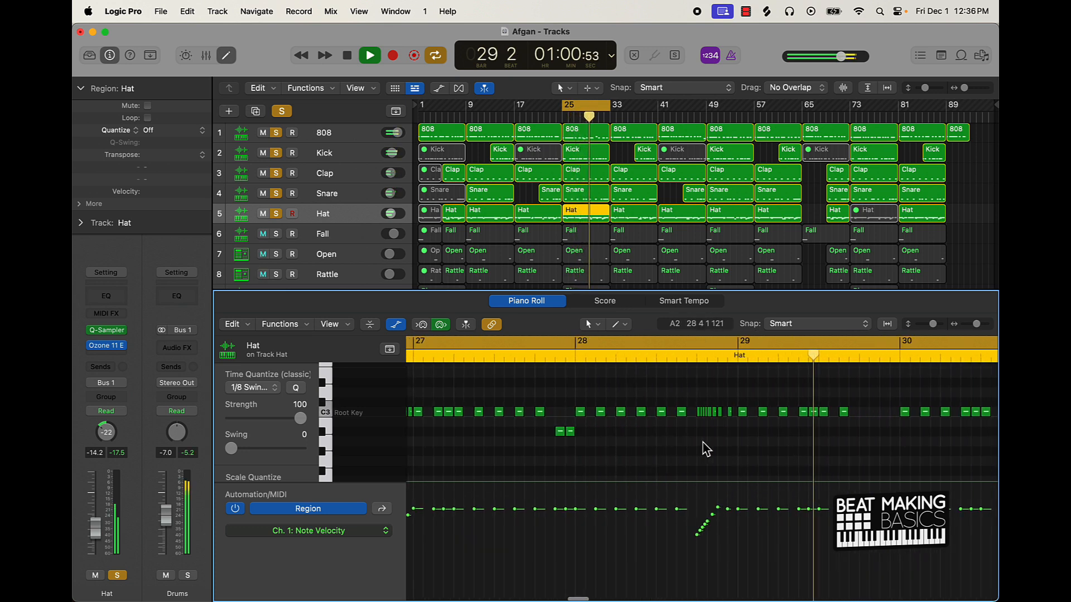
{"action": "key", "text": "space"}
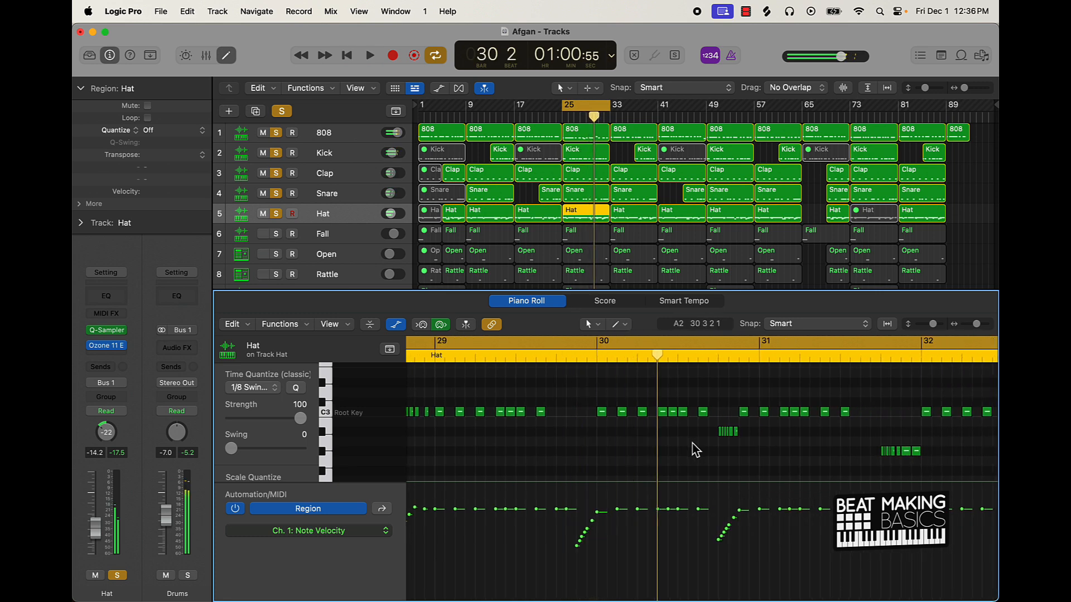
- Solo the Open track and audition its note at bar 32 in the Piano Roll
{"action": "scroll", "coordinate": [308, 247], "scroll_direction": "down", "scroll_amount": 1}
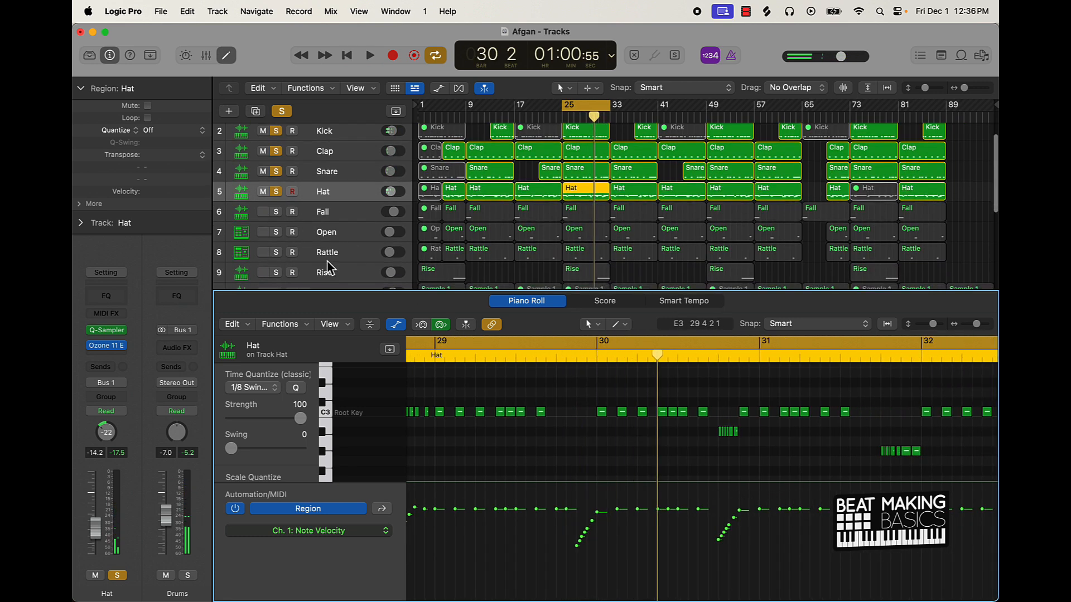
{"action": "left_click", "coordinate": [277, 234]}
{"action": "left_click", "coordinate": [341, 239]}
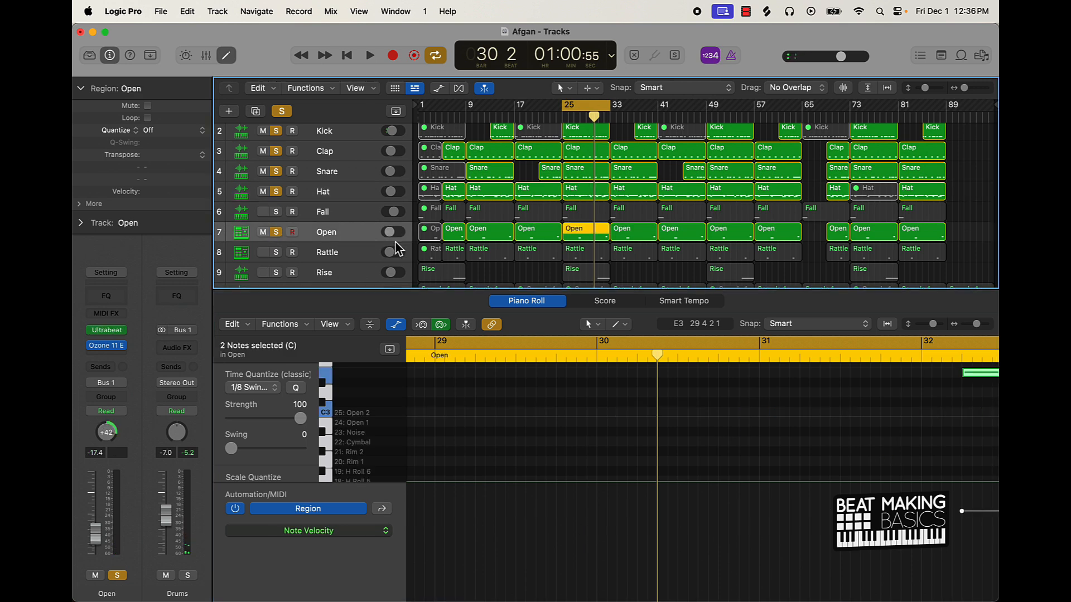
{"action": "scroll", "coordinate": [839, 422], "scroll_direction": "right", "scroll_amount": 2}
{"action": "scroll", "coordinate": [836, 422], "scroll_direction": "up", "scroll_amount": 1}
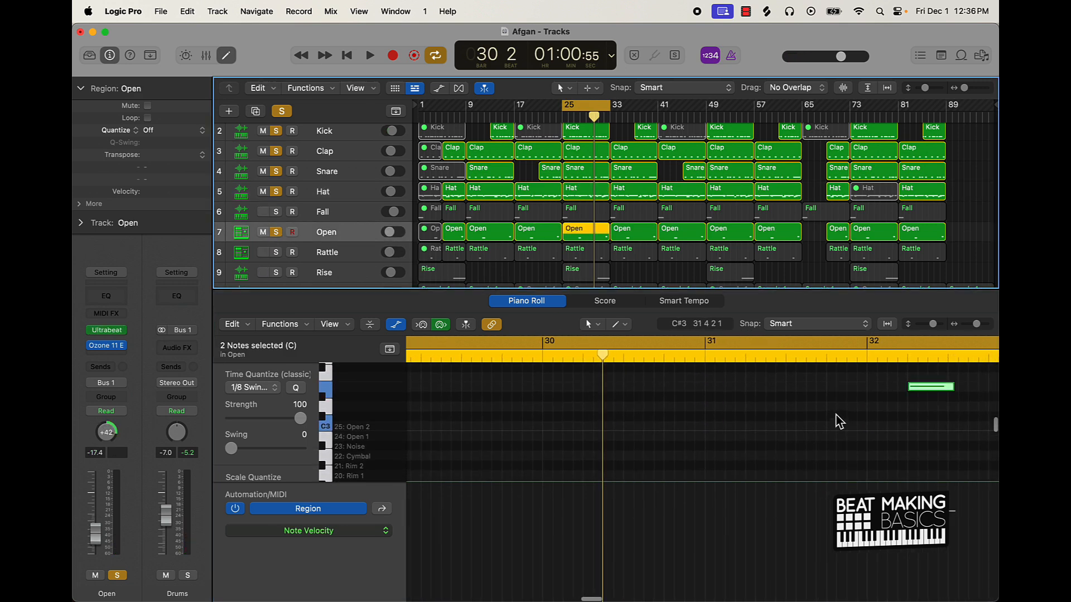
{"action": "left_click", "coordinate": [944, 385]}
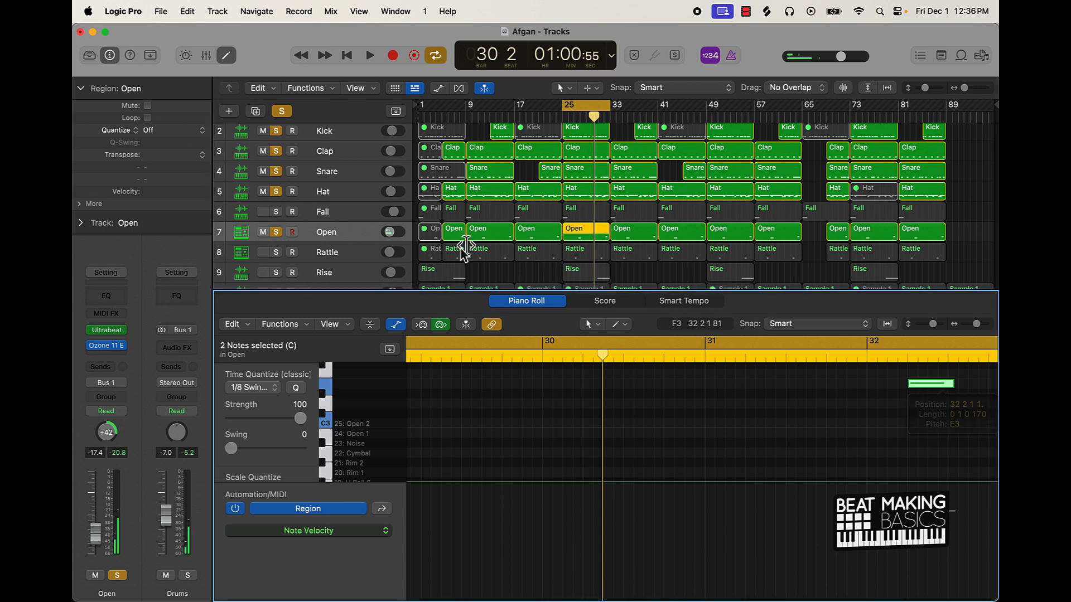
- Solo the Rattle track, audition its note at bar 31 and play the cycle range from bar 25
{"action": "left_click", "coordinate": [337, 251]}
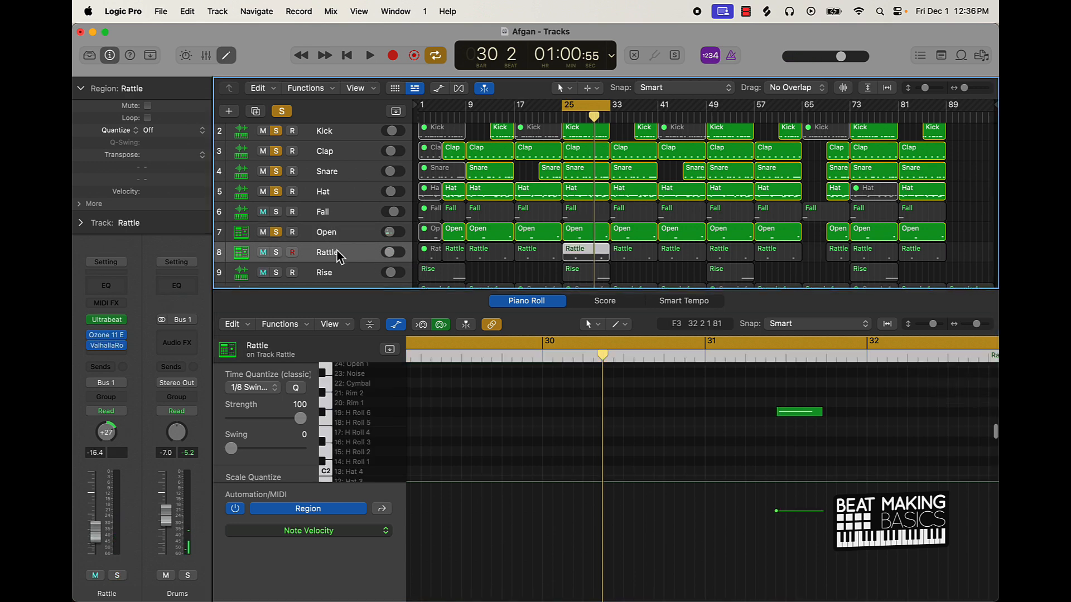
{"action": "left_click", "coordinate": [801, 414]}
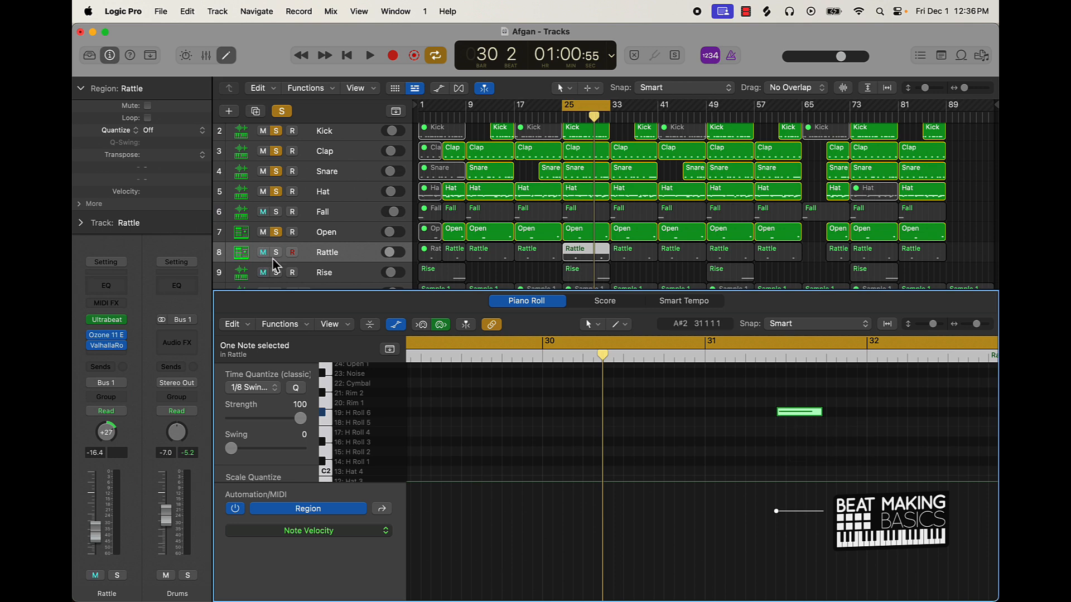
{"action": "left_click", "coordinate": [275, 252]}
{"action": "left_click", "coordinate": [792, 413]}
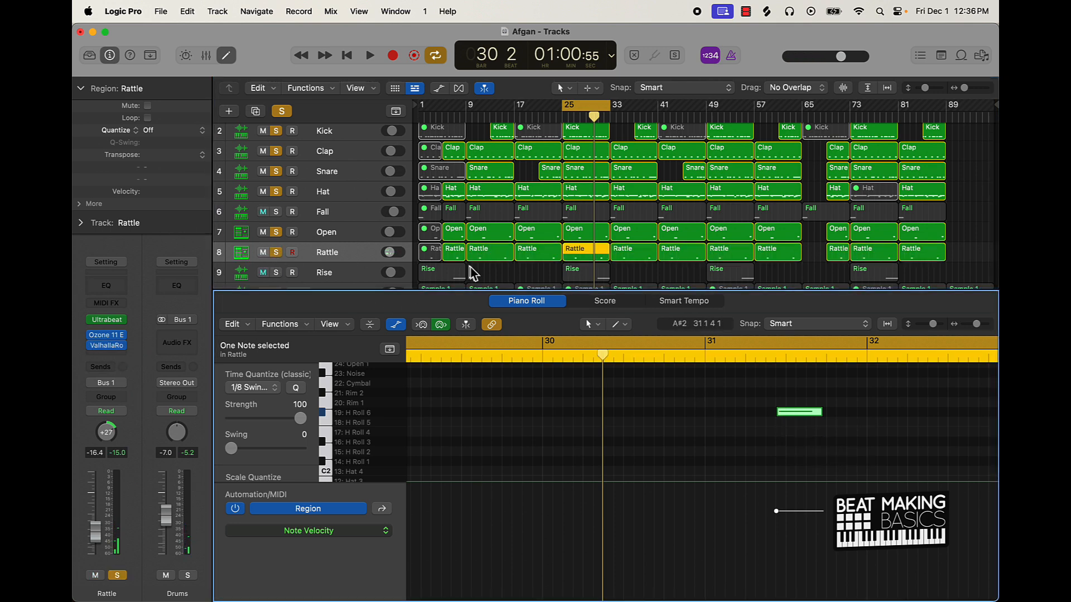
{"action": "key", "text": "space"}
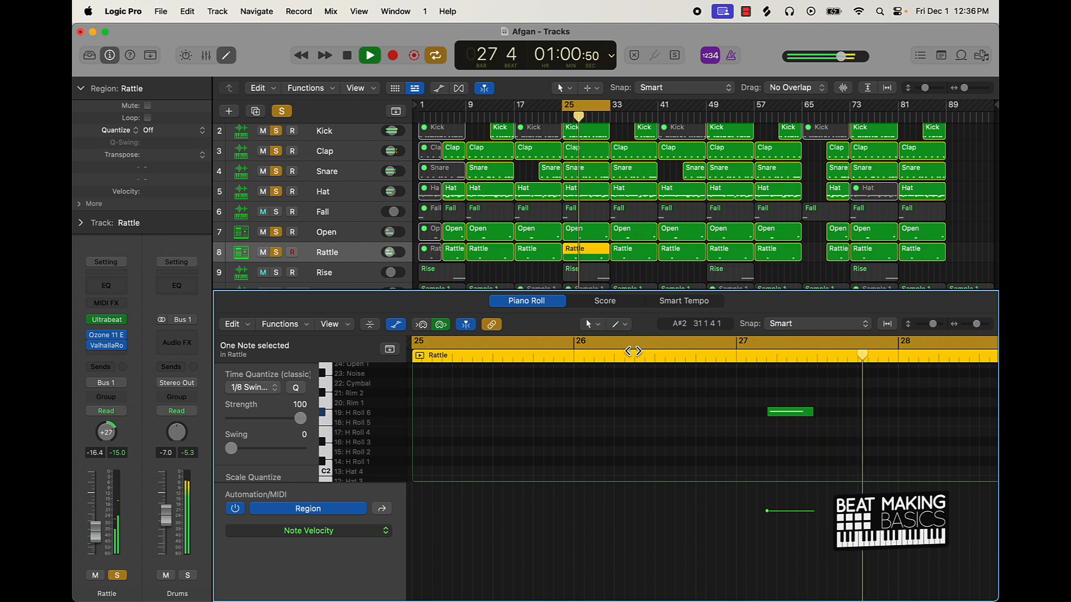
{"action": "key", "text": "space"}
- Bring the Fall track into the soloed tracks and play the start of the cycle range
{"action": "left_click", "coordinate": [263, 212]}
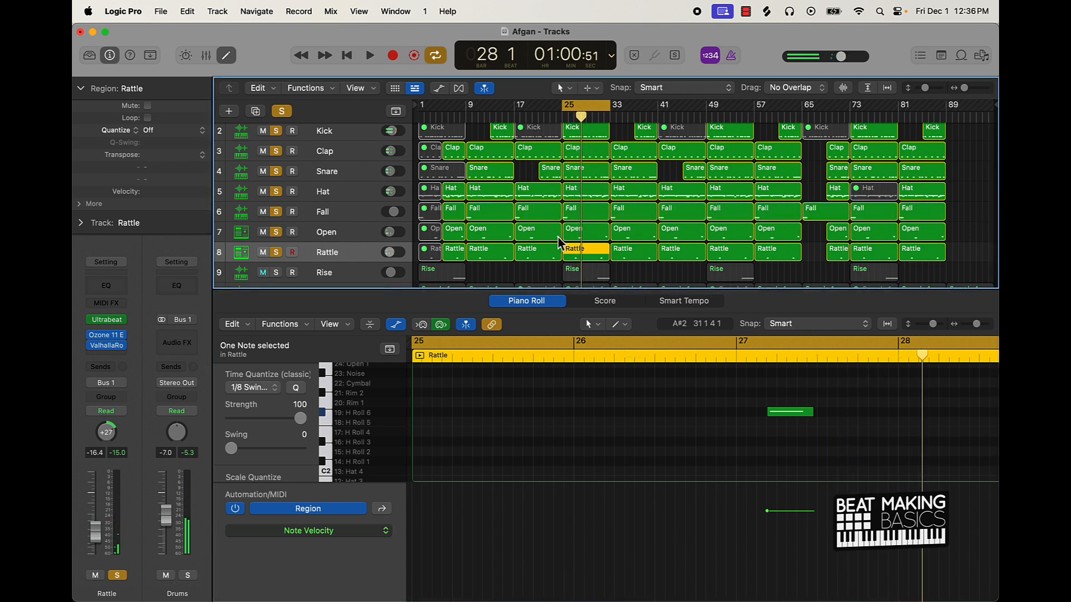
{"action": "key", "text": "space"}
{"action": "key", "text": "space"}
{"action": "scroll", "coordinate": [511, 229], "scroll_direction": "down", "scroll_amount": 5}
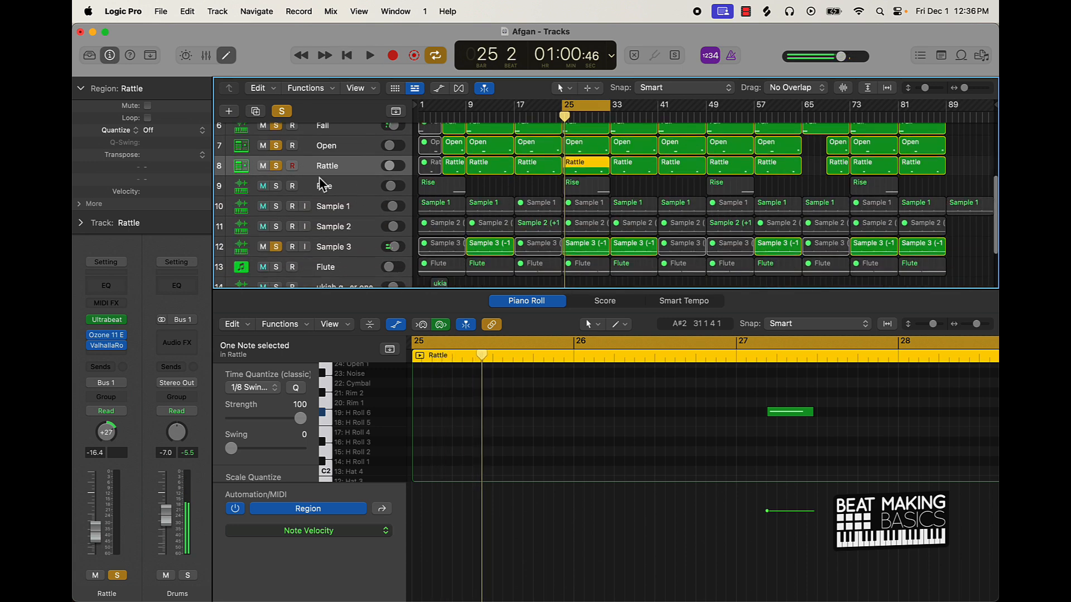
- Add the Rise, Sample 1, Sample 2 and Flute tracks to the solo and play the cycle range from bar 9
{"action": "left_click", "coordinate": [277, 186]}
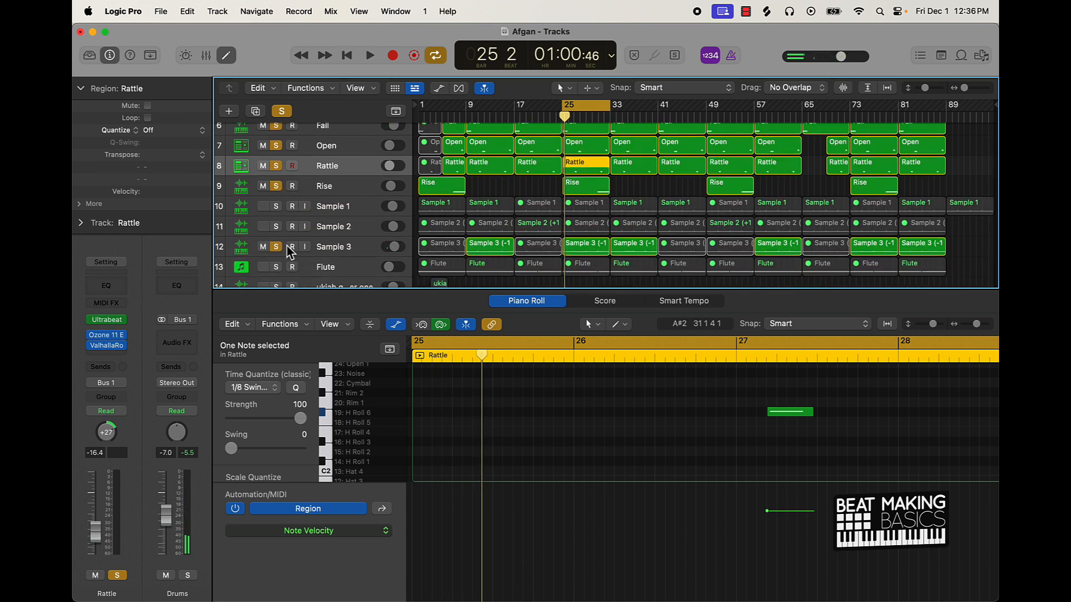
{"action": "left_click", "coordinate": [276, 207]}
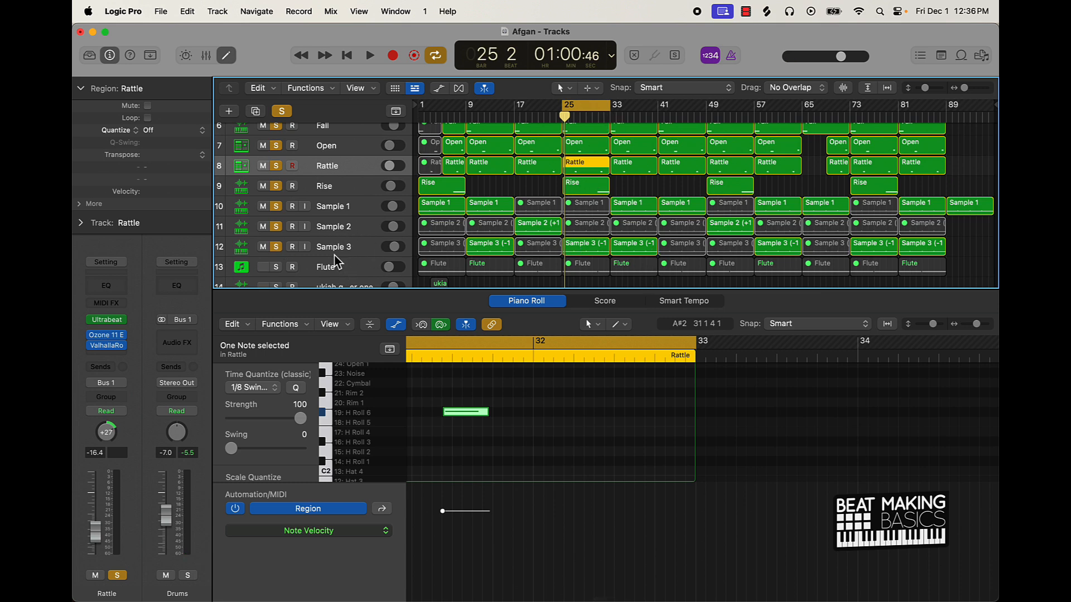
{"action": "scroll", "coordinate": [337, 263], "scroll_direction": "down", "scroll_amount": 1}
{"action": "left_click_drag", "start_coordinate": [603, 111], "coordinate": [510, 112]}
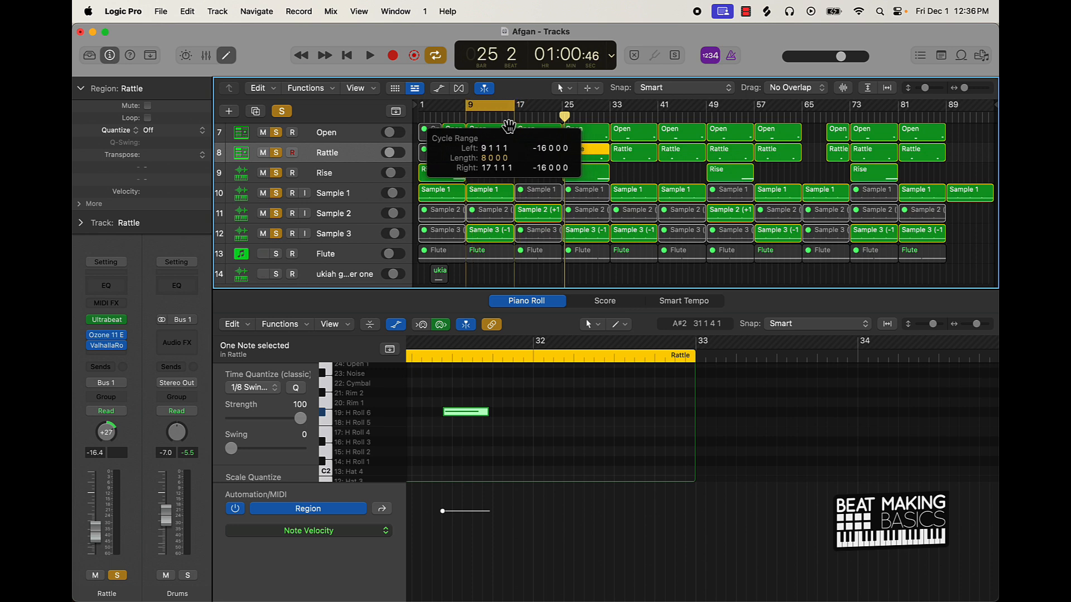
{"action": "left_click", "coordinate": [276, 253]}
{"action": "key", "text": "space"}
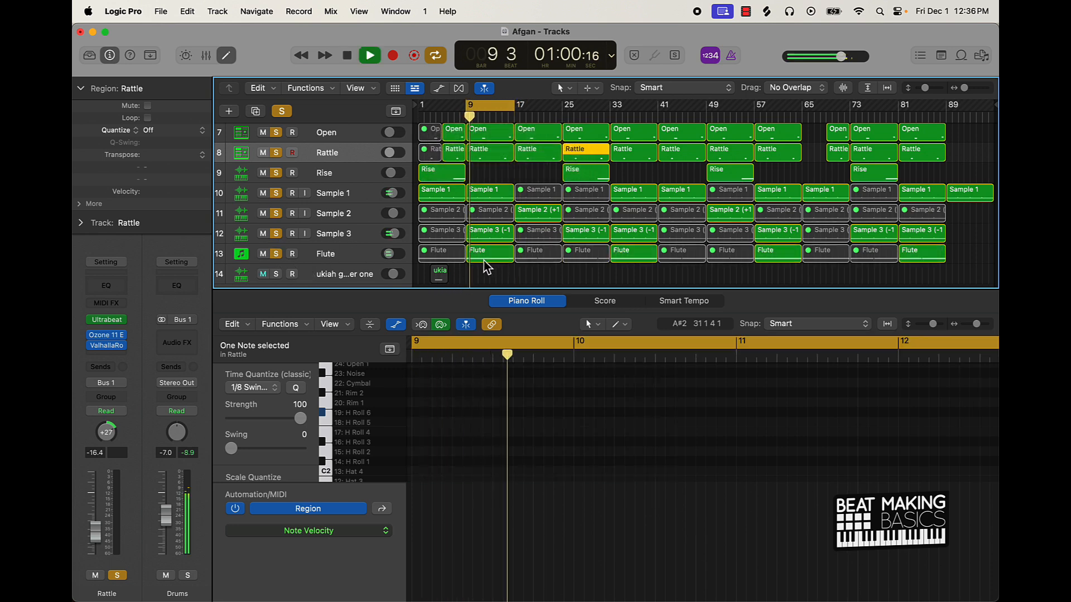
- Open the Flute region at bar 9 in the Piano Roll and play it through to its end
{"action": "left_click", "coordinate": [230, 61]}
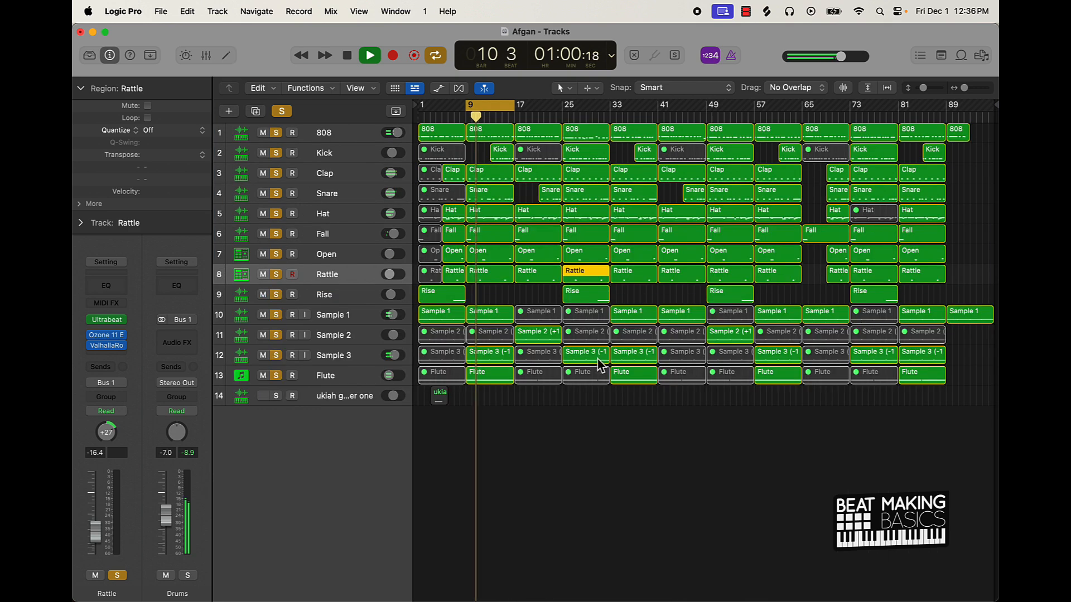
{"action": "left_click", "coordinate": [491, 383]}
{"action": "double_click", "coordinate": [491, 384]}
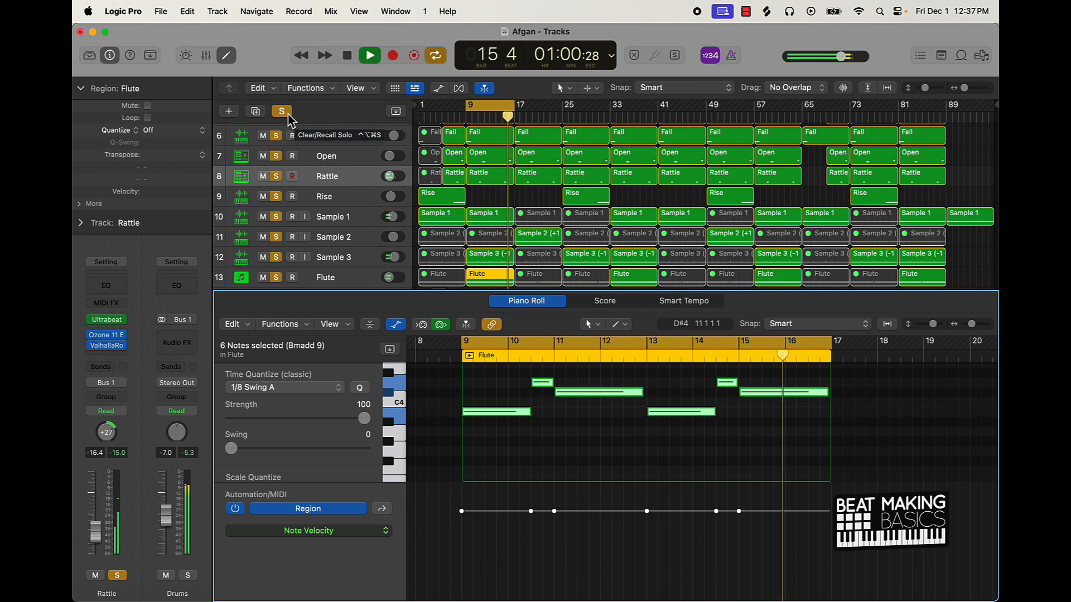
{"action": "key", "text": "space"}
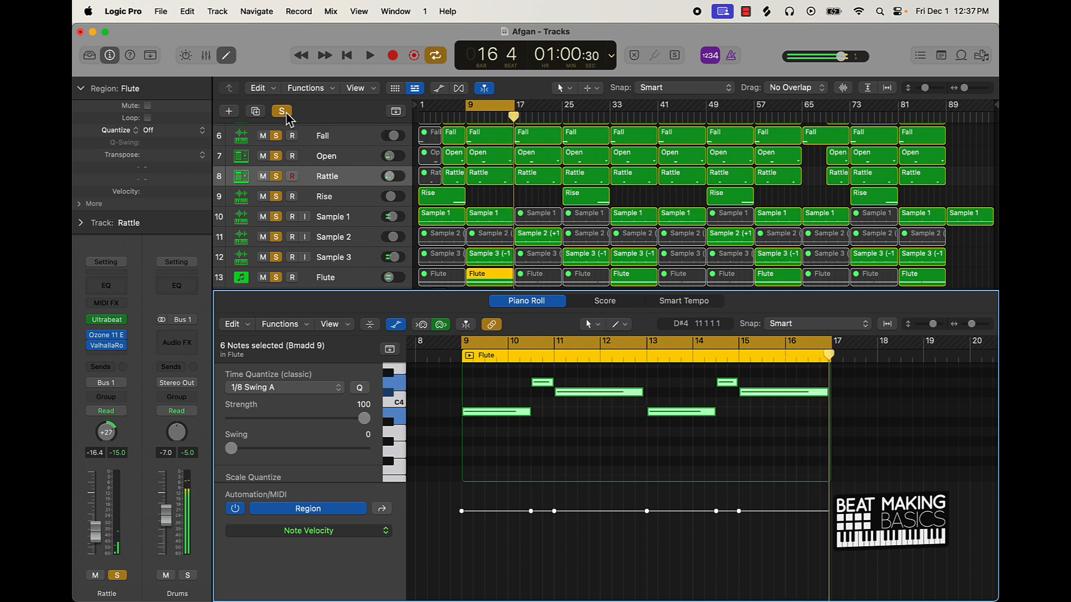
- Clear all track solos, turn off cycle mode and return to the full arrangement without the Piano Roll
{"action": "left_click", "coordinate": [283, 112]}
{"action": "scroll", "coordinate": [580, 260], "scroll_direction": "up", "scroll_amount": 1}
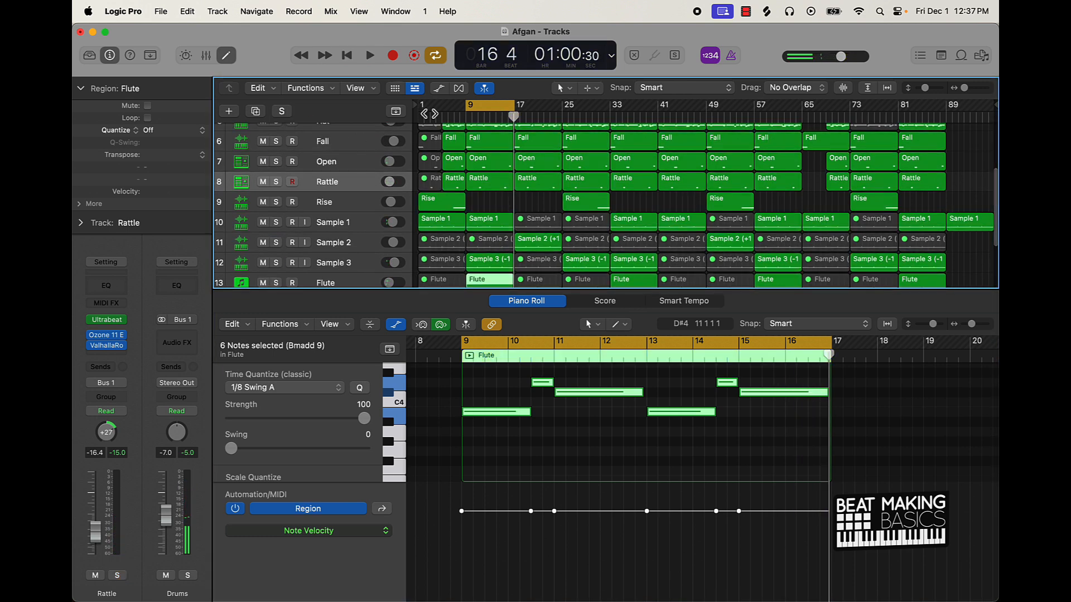
{"action": "left_click", "coordinate": [491, 109]}
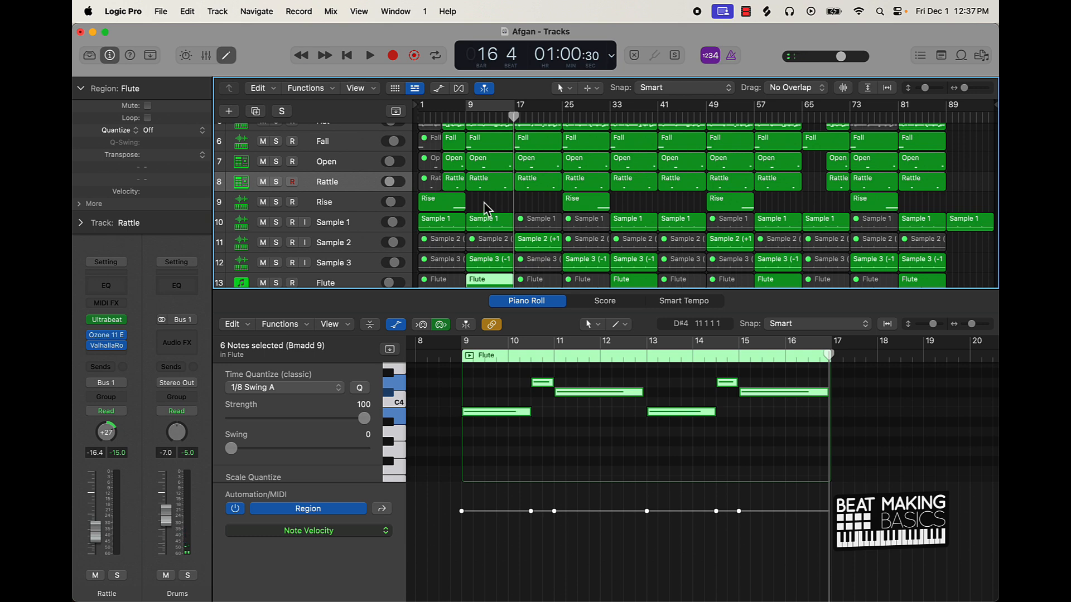
{"action": "left_click", "coordinate": [487, 209]}
{"action": "left_click", "coordinate": [224, 58]}
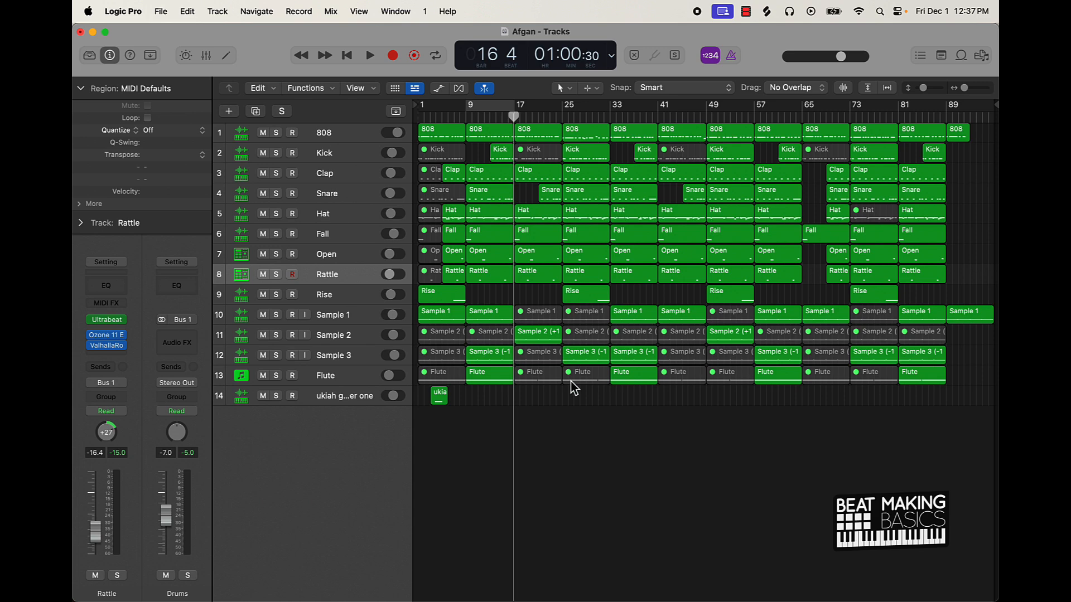
- Color all regions in bars 17 to 33, 41 to 57 and 65 to 81 blue to distinguish them from the green sections
{"action": "left_click_drag", "start_coordinate": [528, 404], "coordinate": [578, 92]}
{"action": "left_click_drag", "start_coordinate": [685, 401], "coordinate": [725, 120]}
{"action": "left_click_drag", "start_coordinate": [829, 397], "coordinate": [879, 101]}
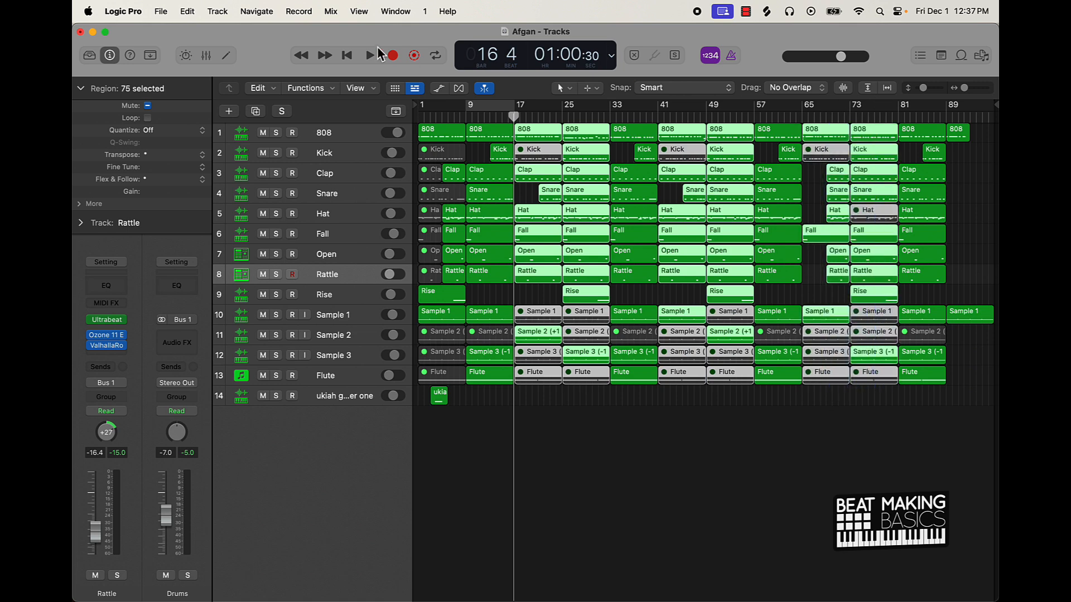
{"action": "left_click", "coordinate": [150, 55]}
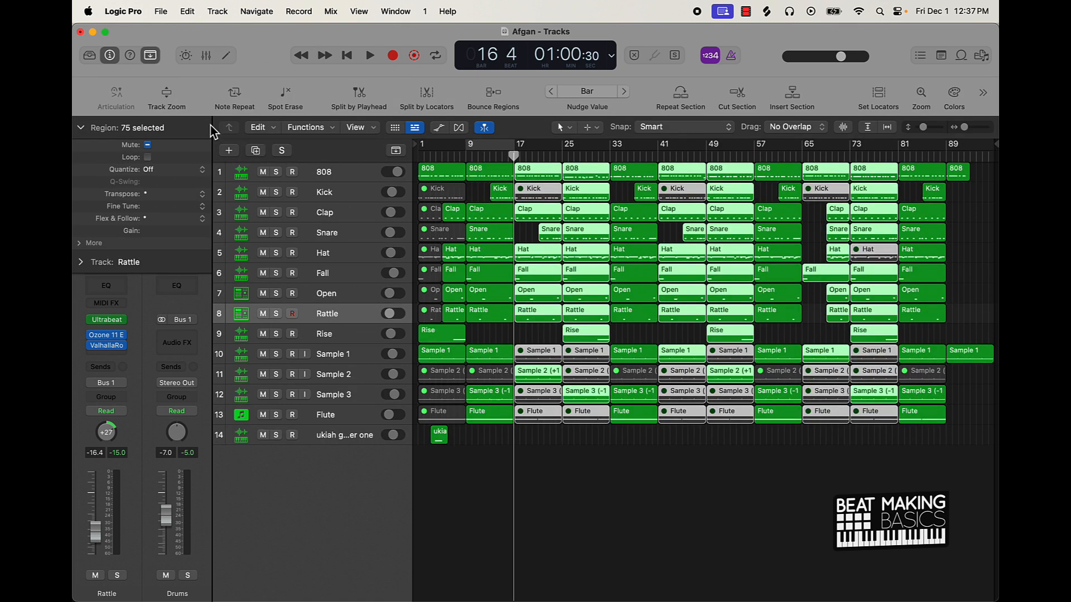
{"action": "left_click", "coordinate": [954, 96]}
{"action": "left_click", "coordinate": [570, 495]}
{"action": "left_click", "coordinate": [815, 497]}
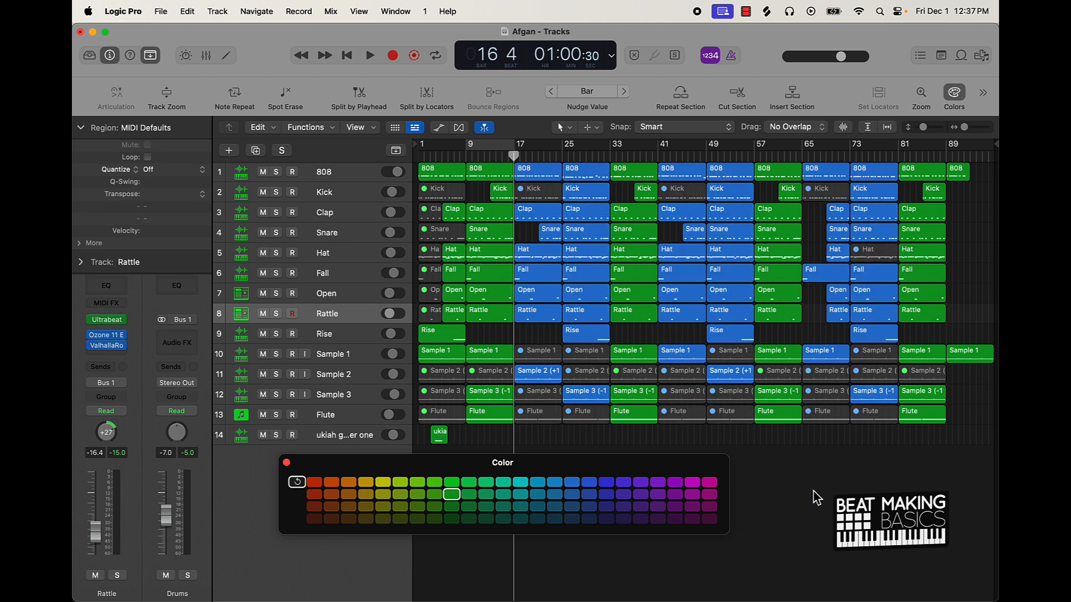
{"action": "left_click", "coordinate": [286, 463]}
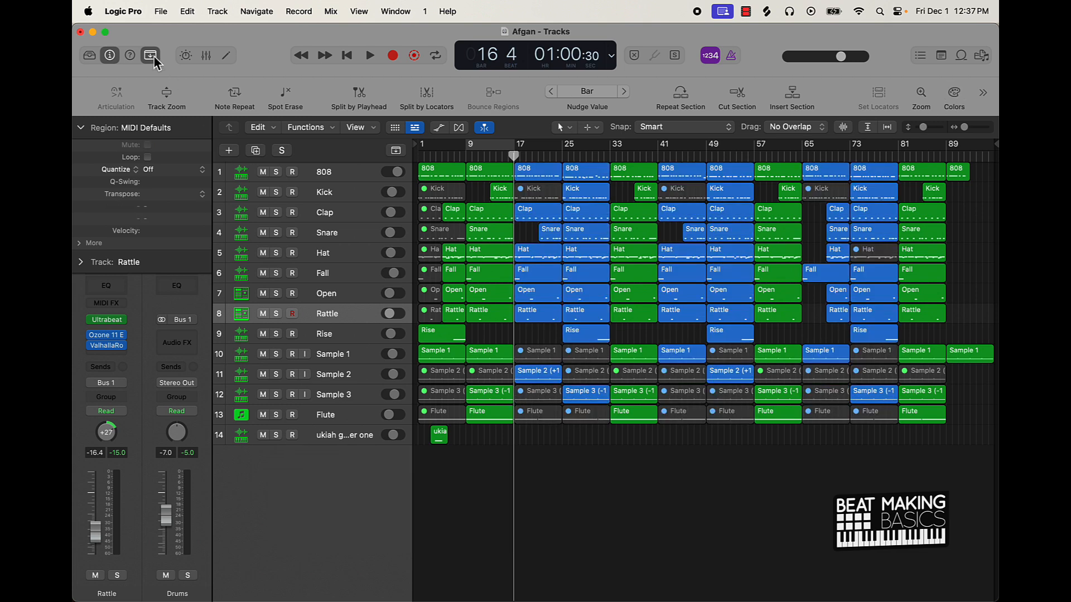
{"action": "left_click", "coordinate": [151, 56]}
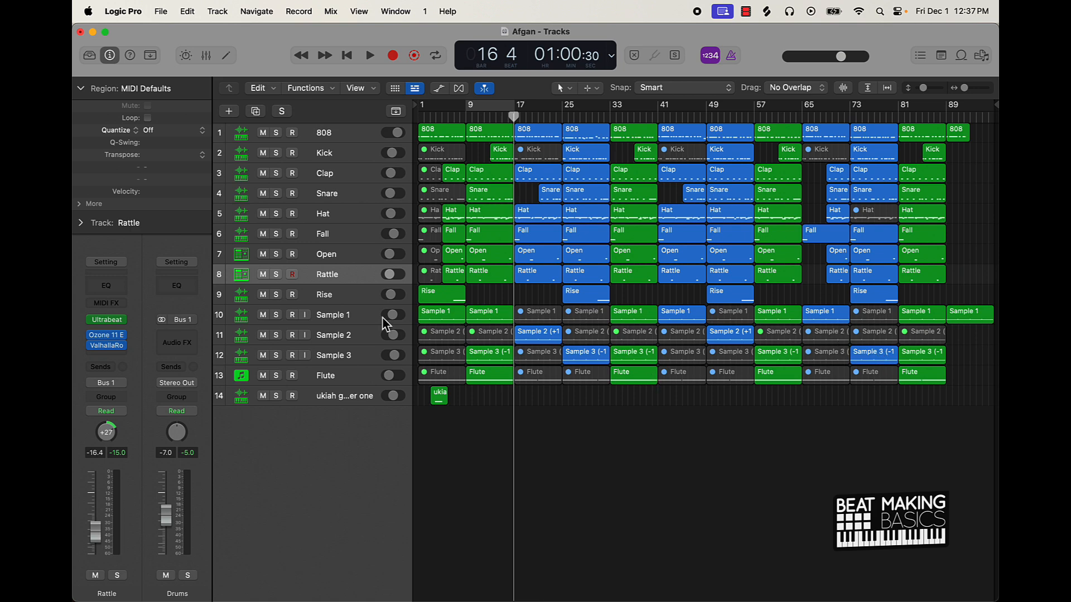
- Select the Sample 1 track and examine its Remix FX plug-in and available automation modes
{"action": "left_click", "coordinate": [347, 315]}
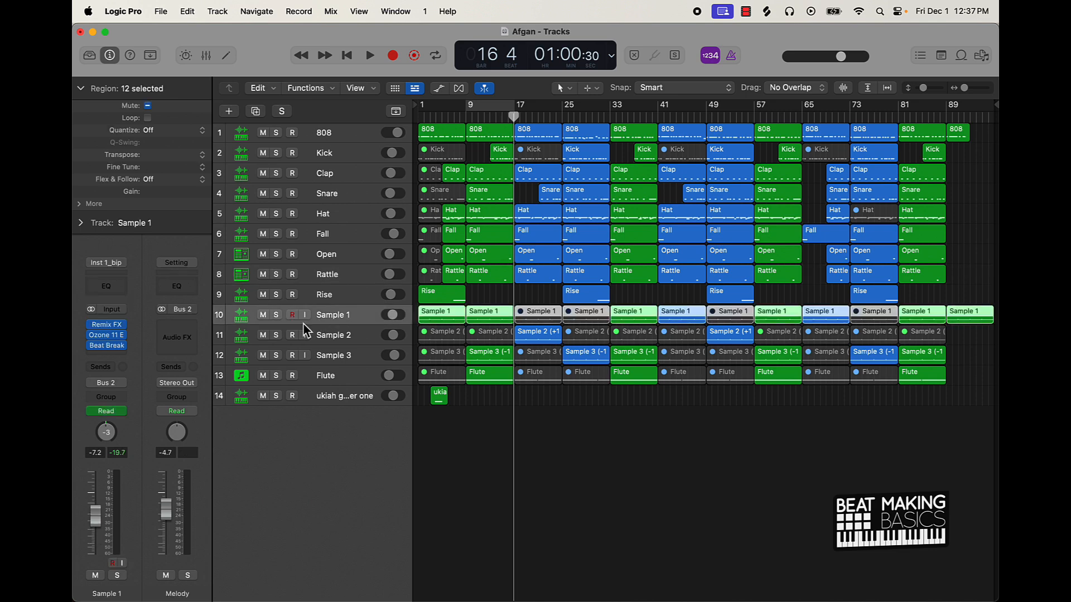
{"action": "left_click", "coordinate": [111, 330]}
{"action": "left_click", "coordinate": [122, 413]}
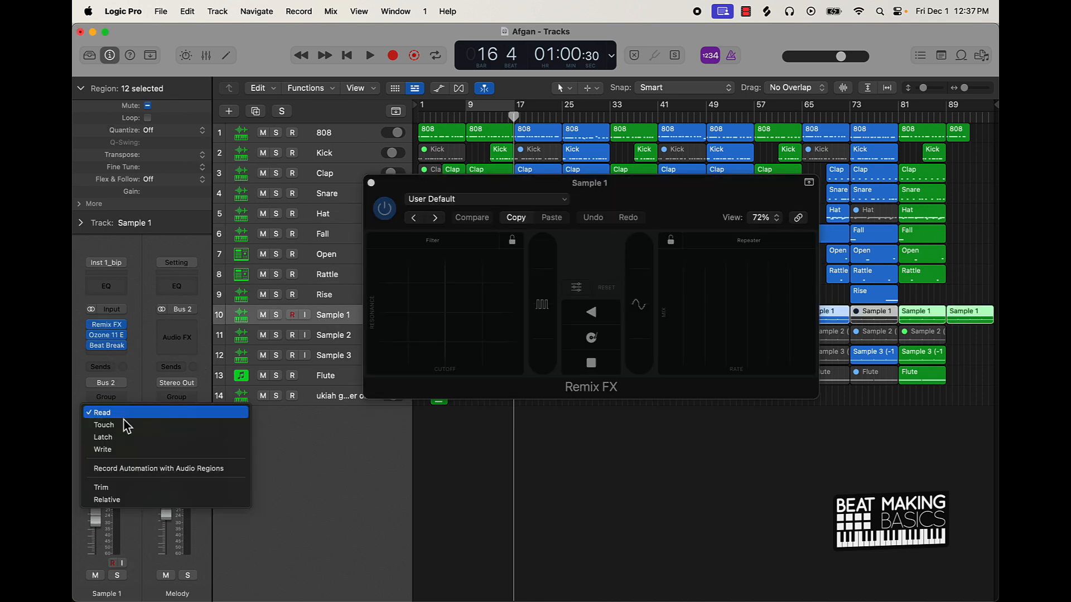
{"action": "left_click", "coordinate": [142, 400]}
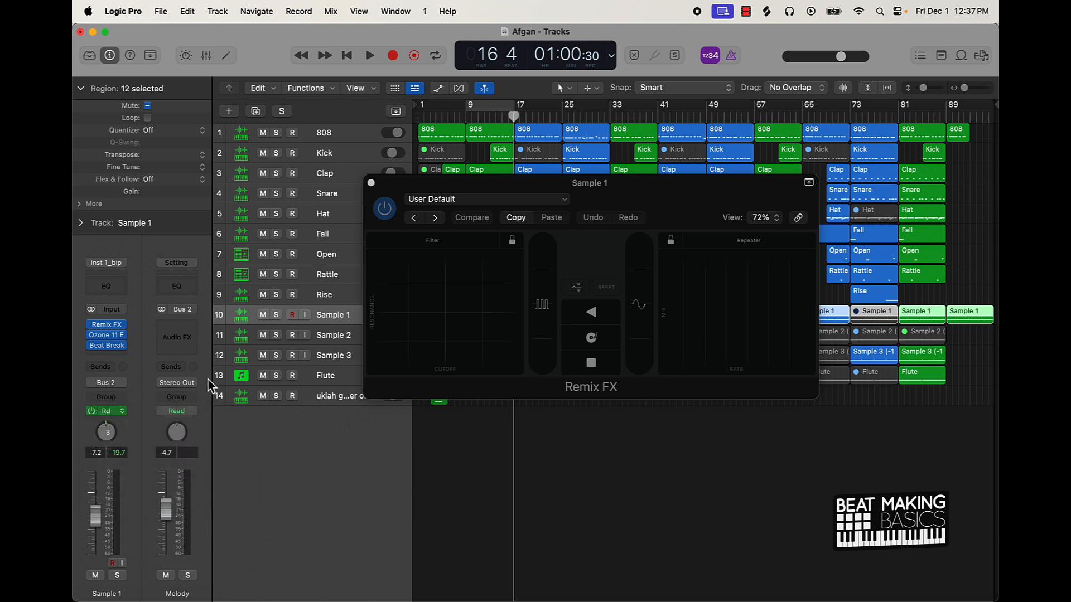
{"action": "left_click_drag", "start_coordinate": [645, 201], "coordinate": [613, 358]}
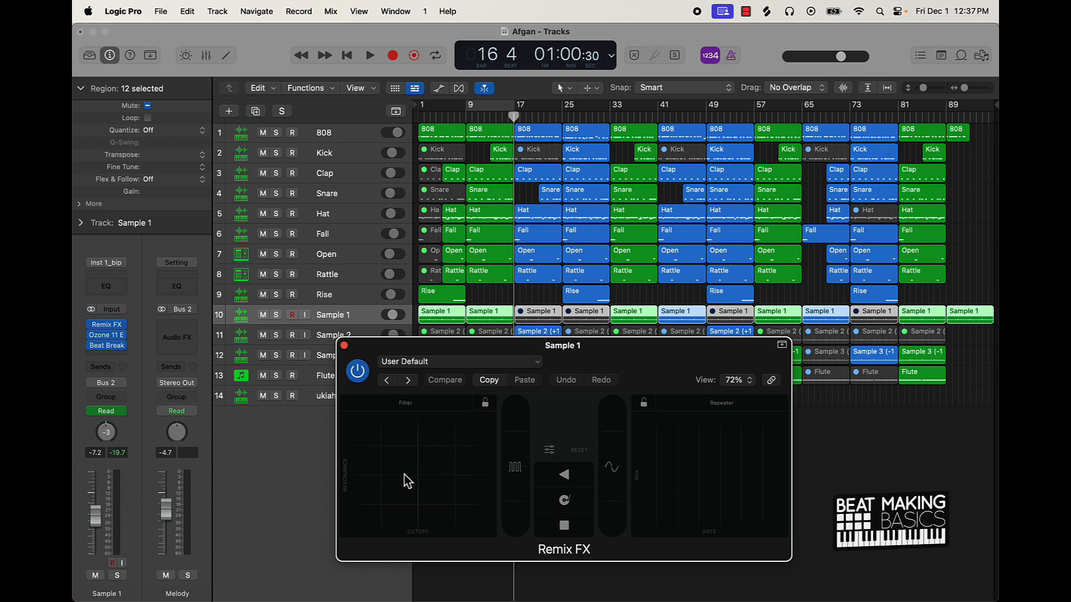
{"action": "left_click", "coordinate": [344, 345]}
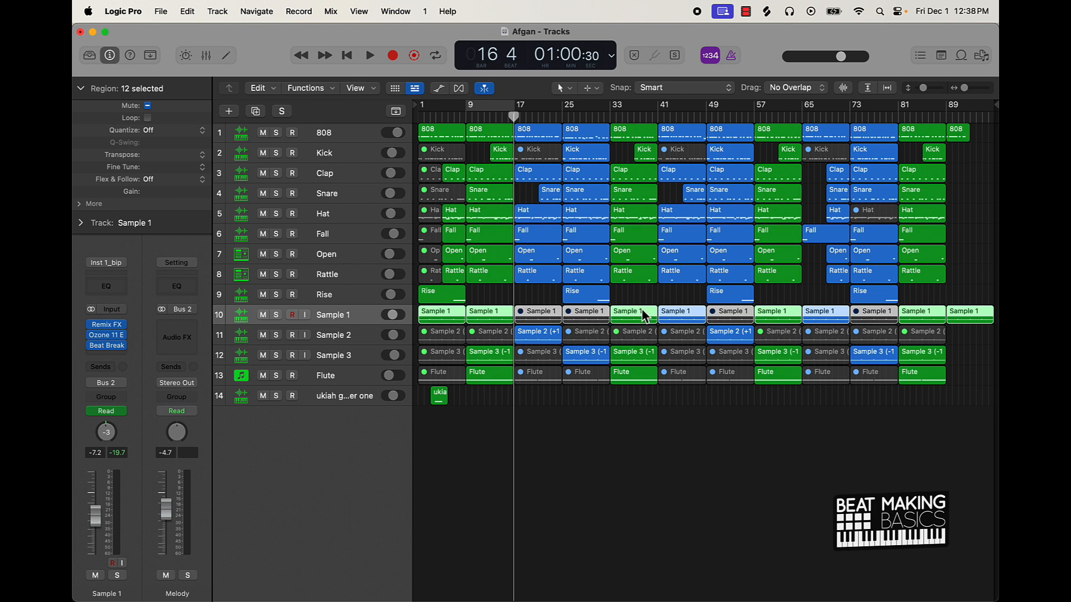
- Play from around bar 41 with Sample 1's Remix FX open to examine the filter automation
{"action": "left_click", "coordinate": [656, 116]}
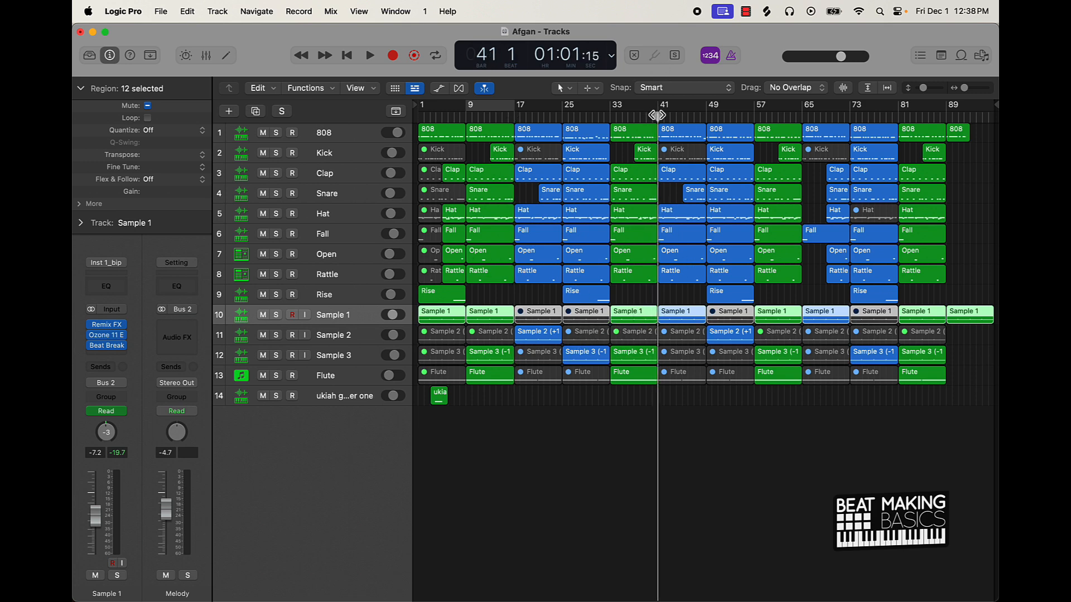
{"action": "left_click", "coordinate": [106, 324]}
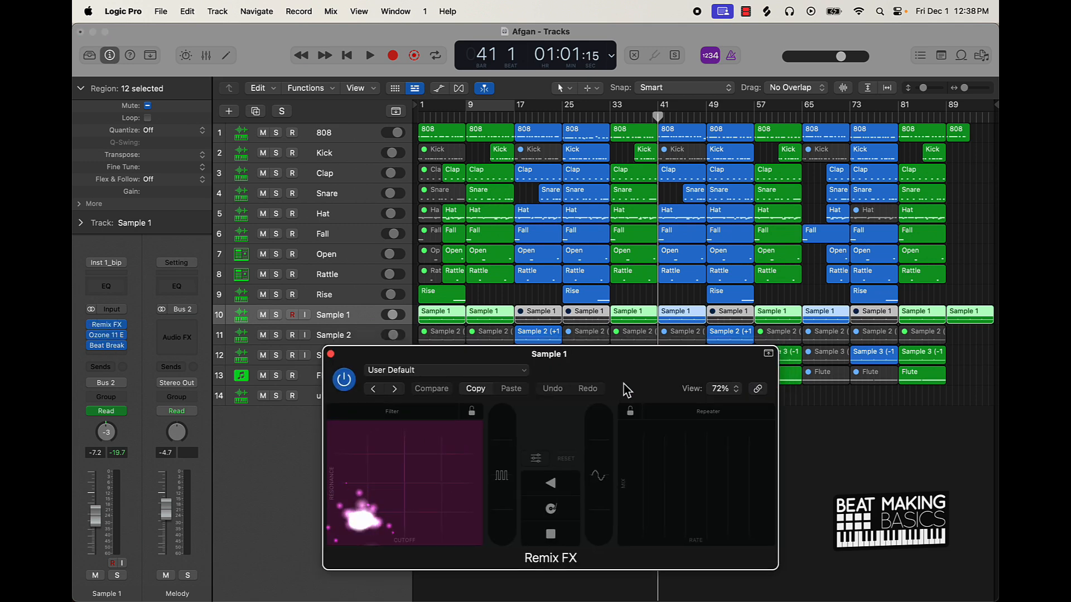
{"action": "key", "text": "space"}
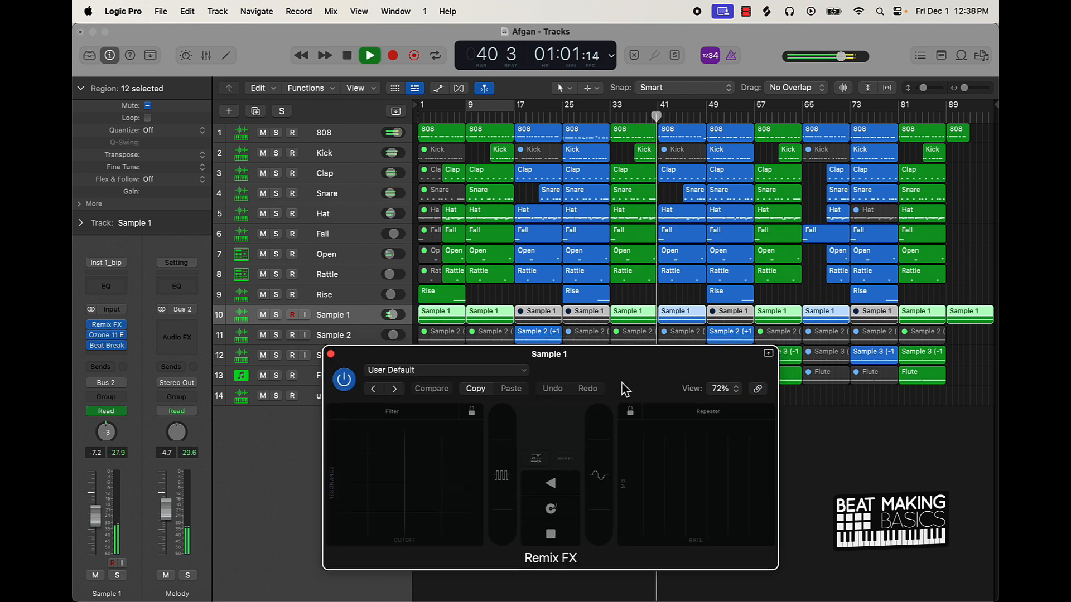
{"action": "mouse_move", "coordinate": [368, 518]}
{"action": "left_mouse_down"}
{"action": "mouse_move", "coordinate": [413, 541]}
{"action": "mouse_move", "coordinate": [382, 526]}
{"action": "left_mouse_up"}
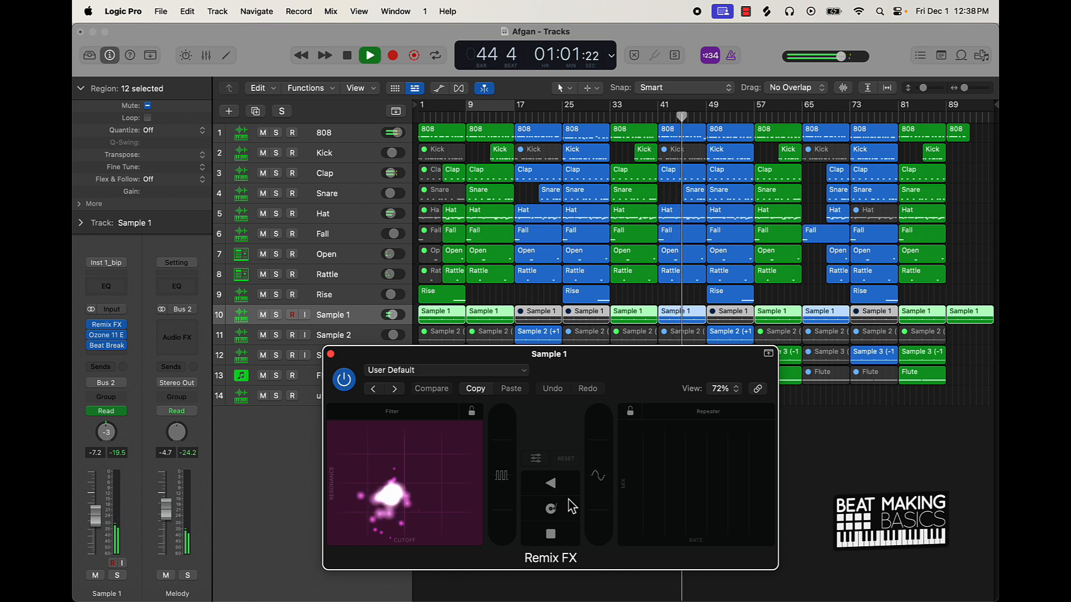
{"action": "key", "text": "space"}
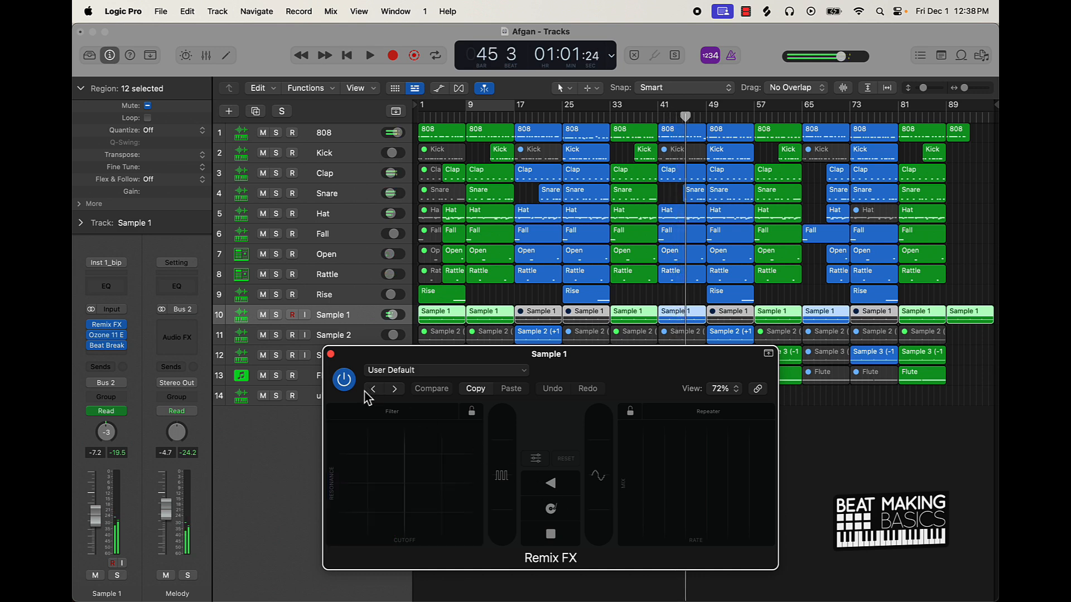
{"action": "left_click", "coordinate": [331, 354]}
{"action": "left_click", "coordinate": [750, 421]}
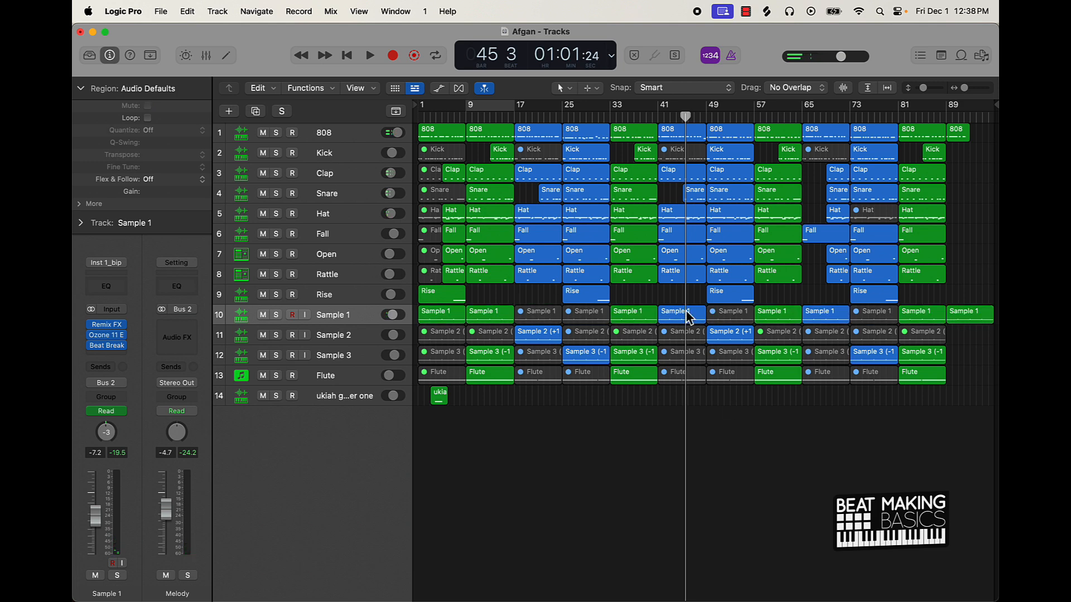
- Play from bar 64 while examining Sample 1's Remix FX filter, and review the track's automation modes
{"action": "left_click", "coordinate": [792, 117]}
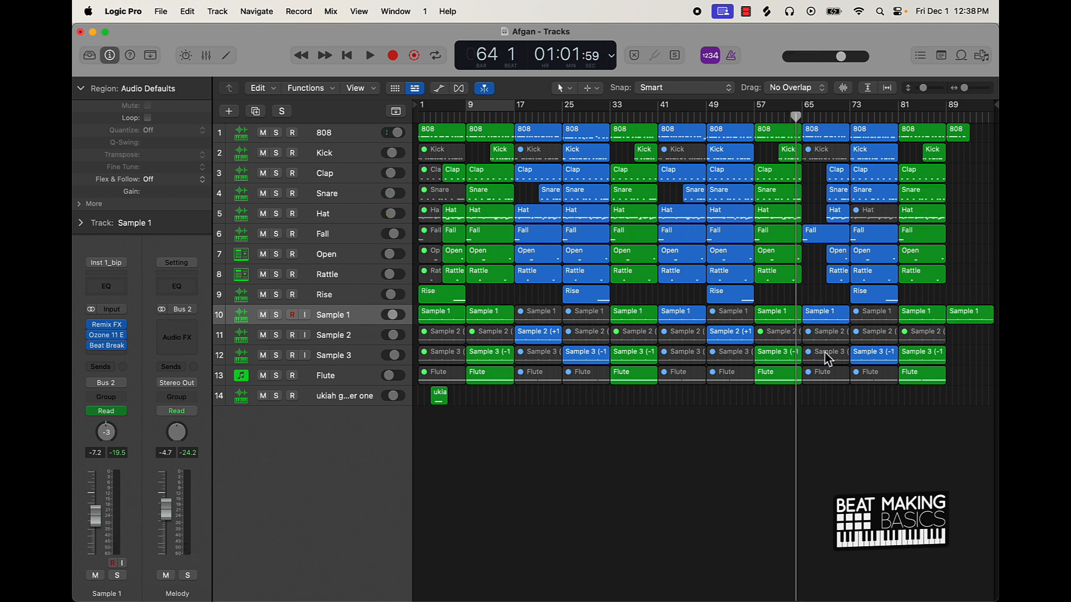
{"action": "key", "text": "space"}
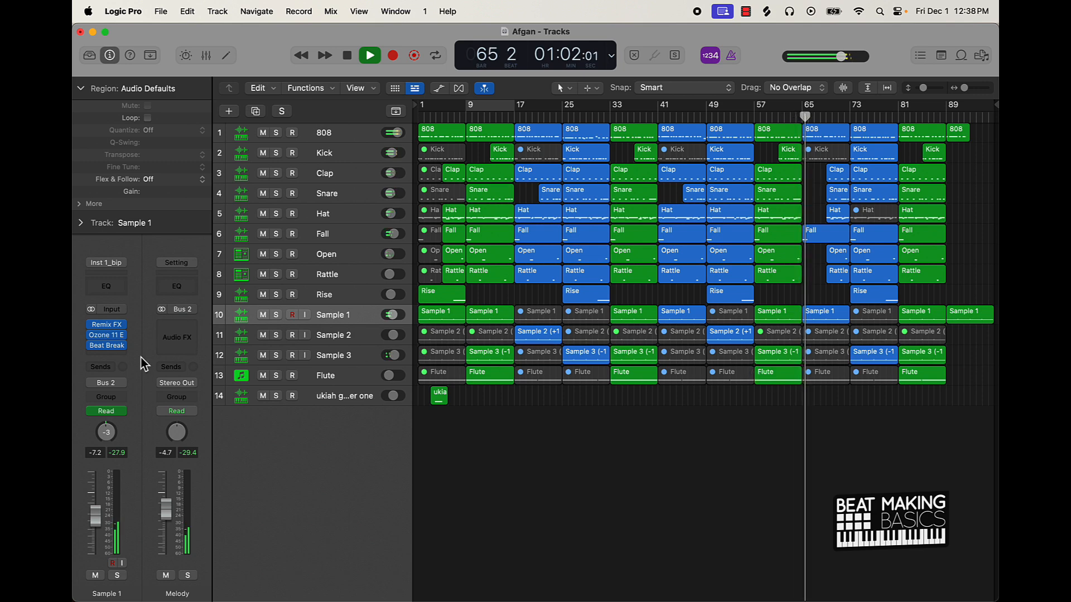
{"action": "left_click", "coordinate": [106, 324]}
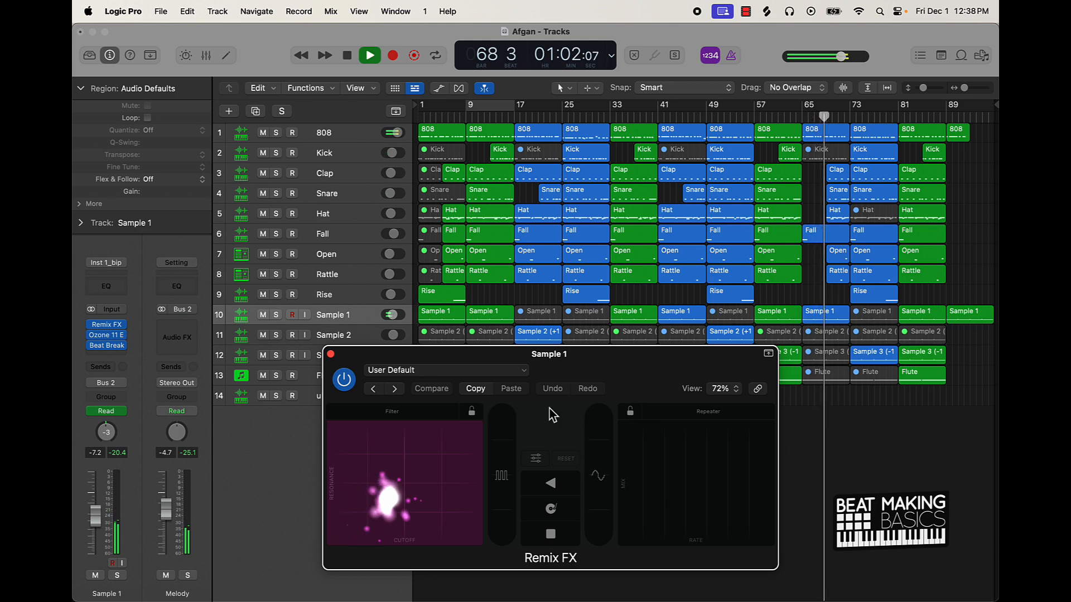
{"action": "key", "text": "space"}
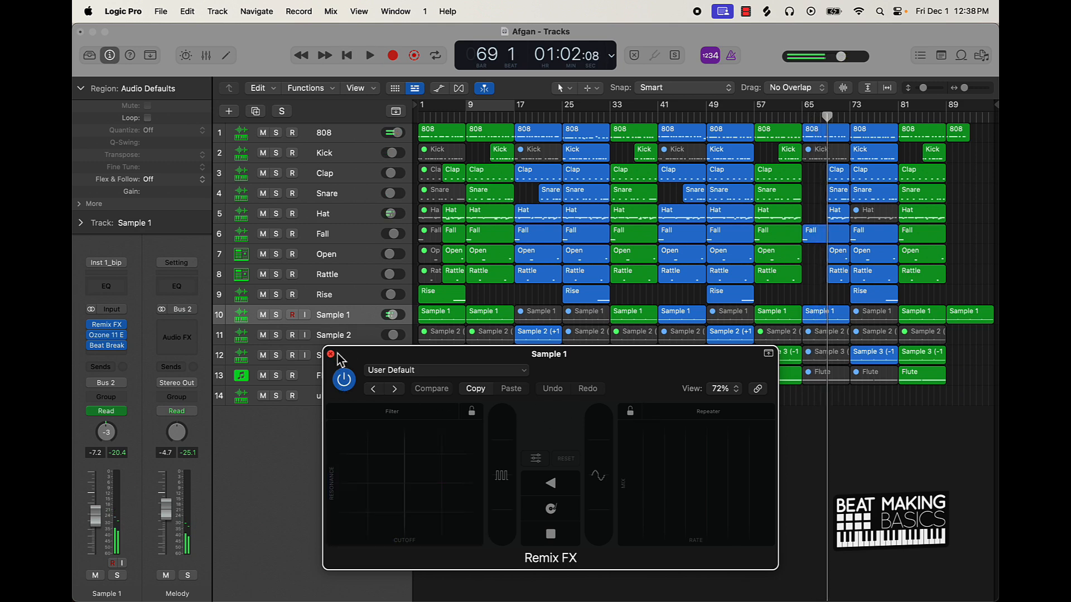
{"action": "left_click", "coordinate": [330, 354]}
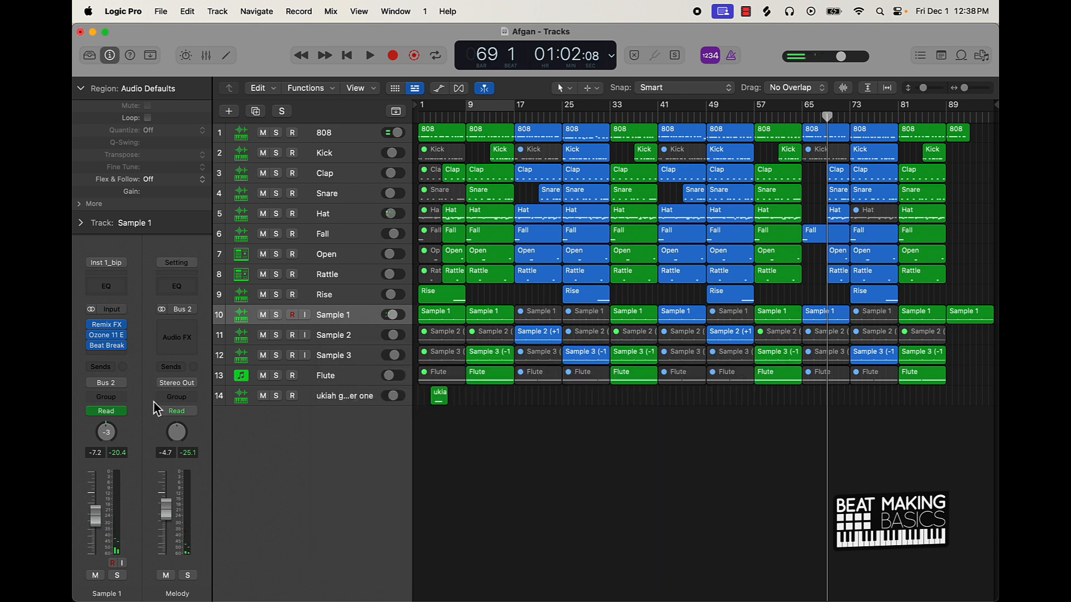
{"action": "left_click", "coordinate": [115, 412]}
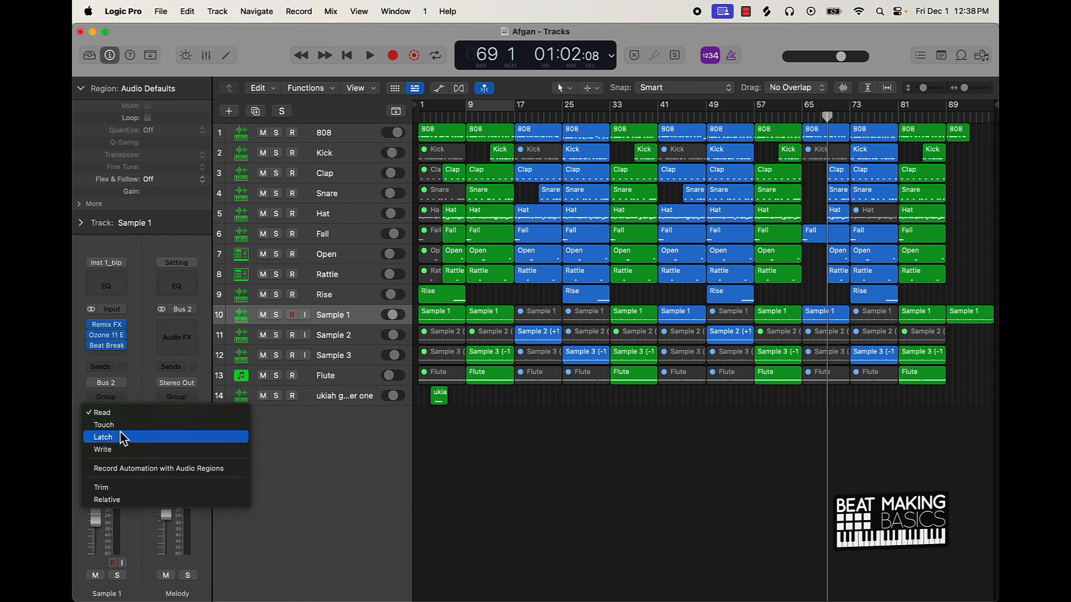
{"action": "left_click", "coordinate": [601, 468]}
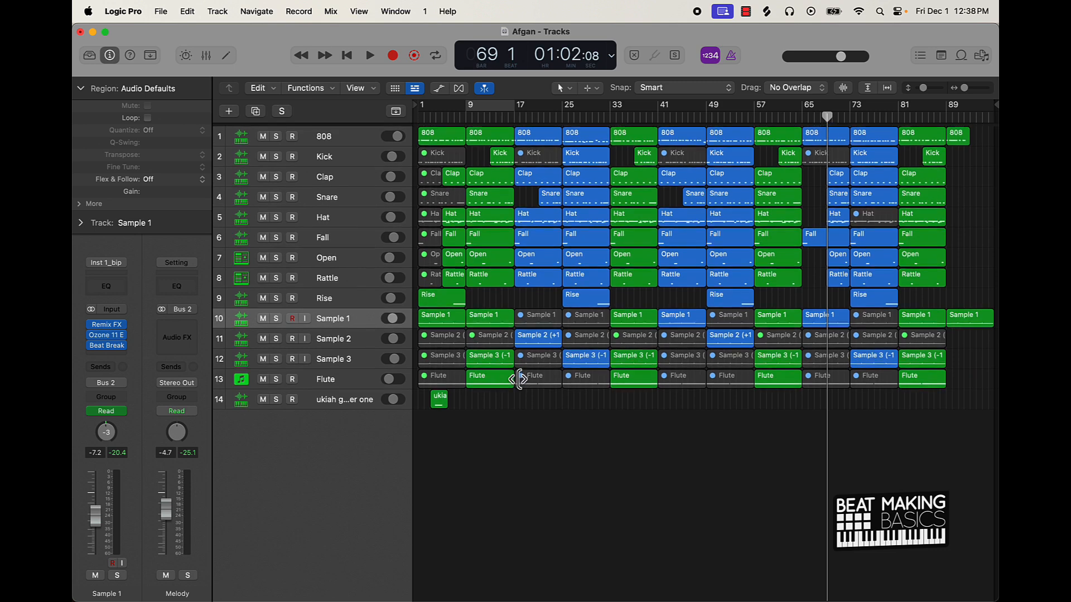
- Set the cycle range to bars 17 to 25 and select the 808 region in that section
{"action": "key", "text": "super+Right"}
{"action": "key", "text": "super+Right"}
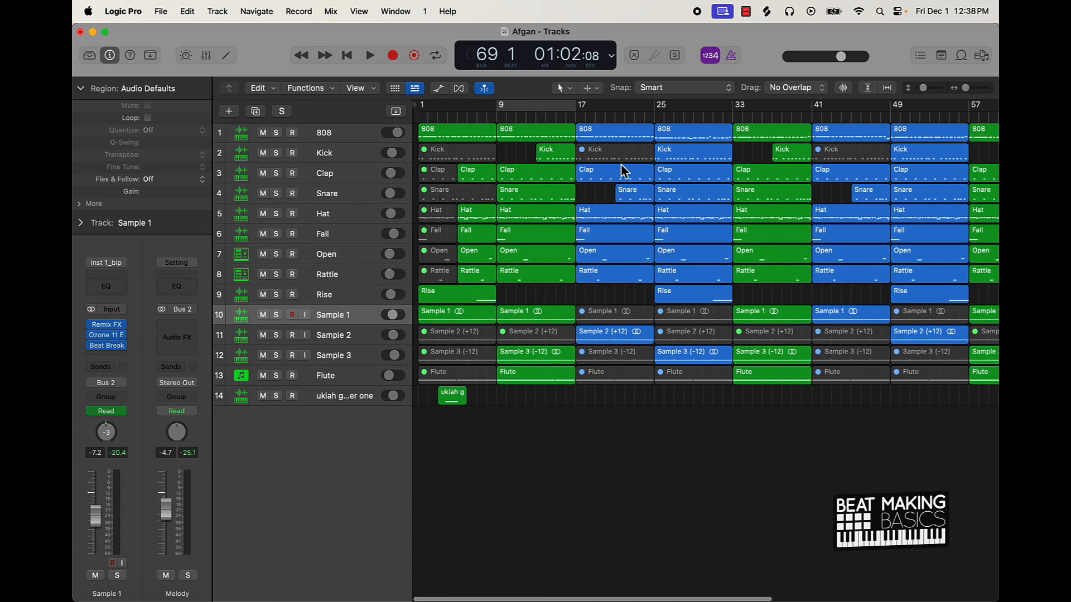
{"action": "left_click", "coordinate": [537, 111]}
{"action": "left_click_drag", "start_coordinate": [534, 110], "coordinate": [615, 107]}
{"action": "left_click", "coordinate": [613, 137]}
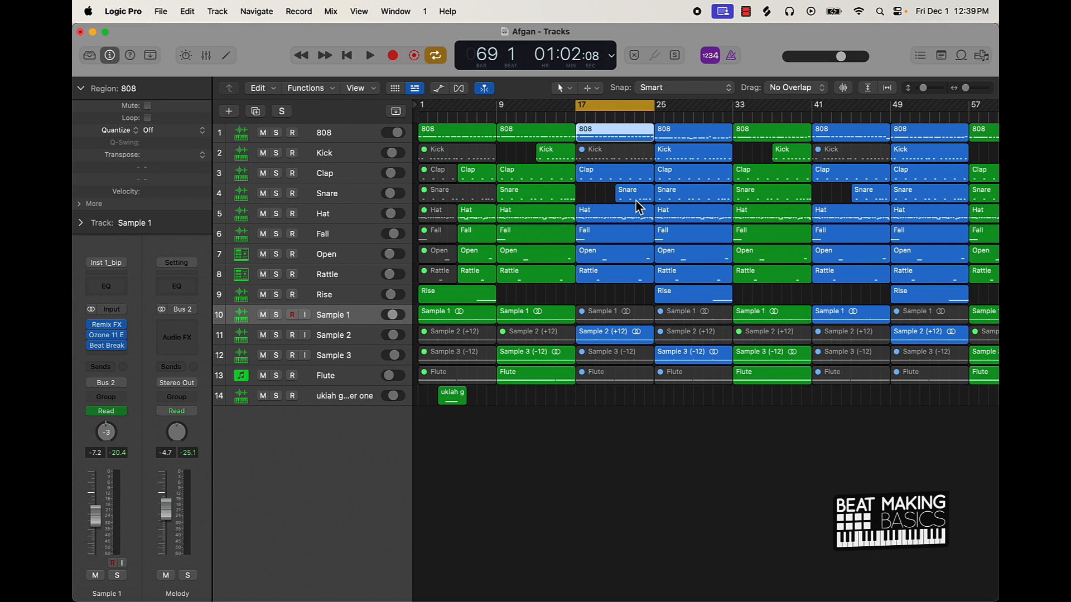
- Examine the 808 regions at bars 17 and 25 in the Piano Roll, moving the cycle range to bars 25 to 33
{"action": "double_click", "coordinate": [607, 136]}
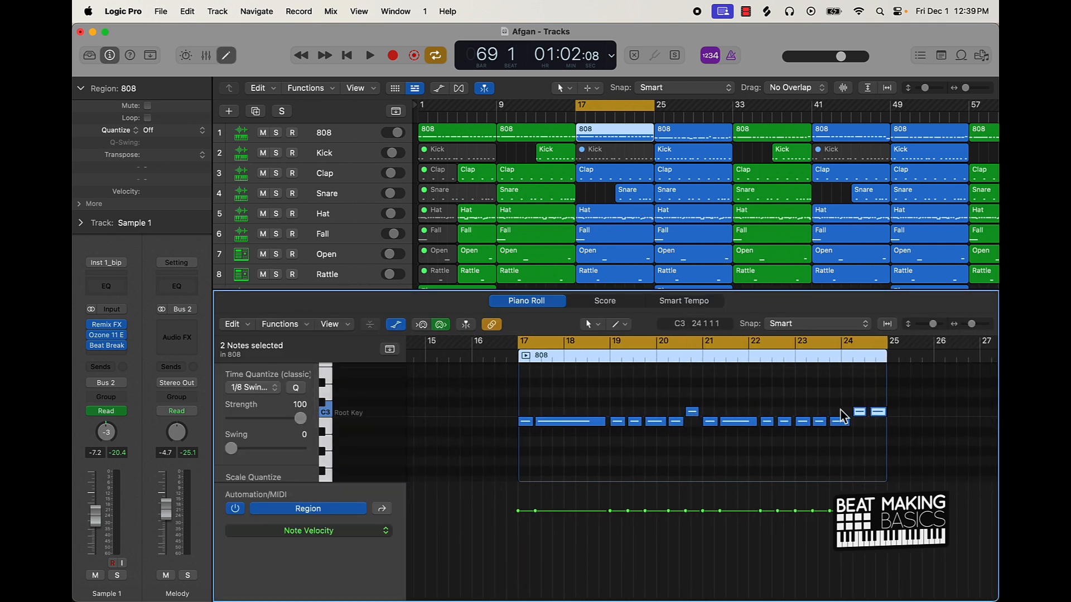
{"action": "left_click", "coordinate": [739, 399]}
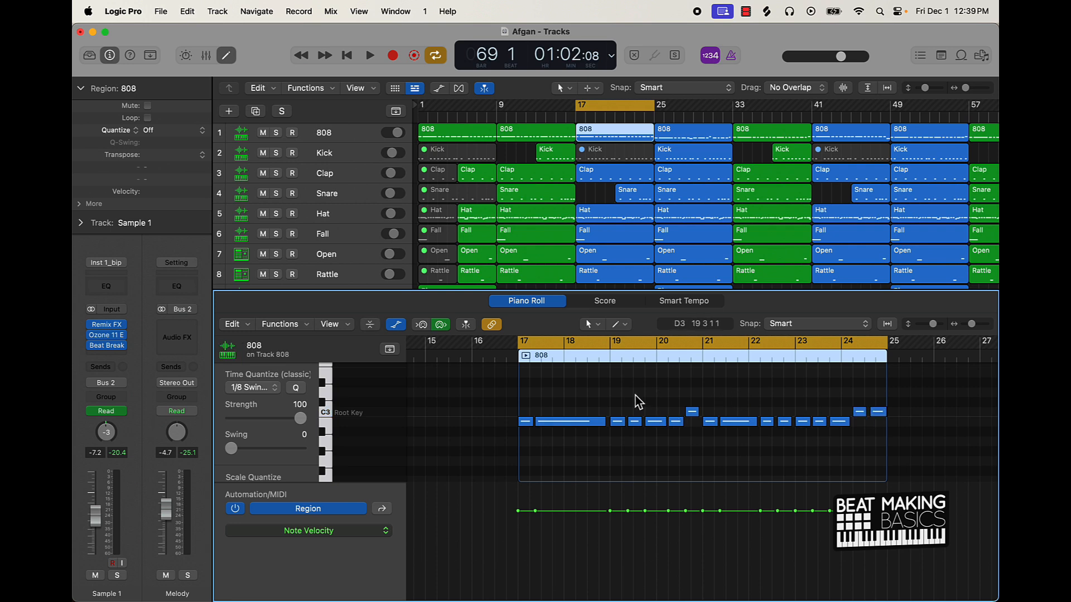
{"action": "left_click_drag", "start_coordinate": [616, 106], "coordinate": [693, 114]}
{"action": "left_click", "coordinate": [691, 135]}
{"action": "scroll", "coordinate": [651, 459], "scroll_direction": "left", "scroll_amount": 5}
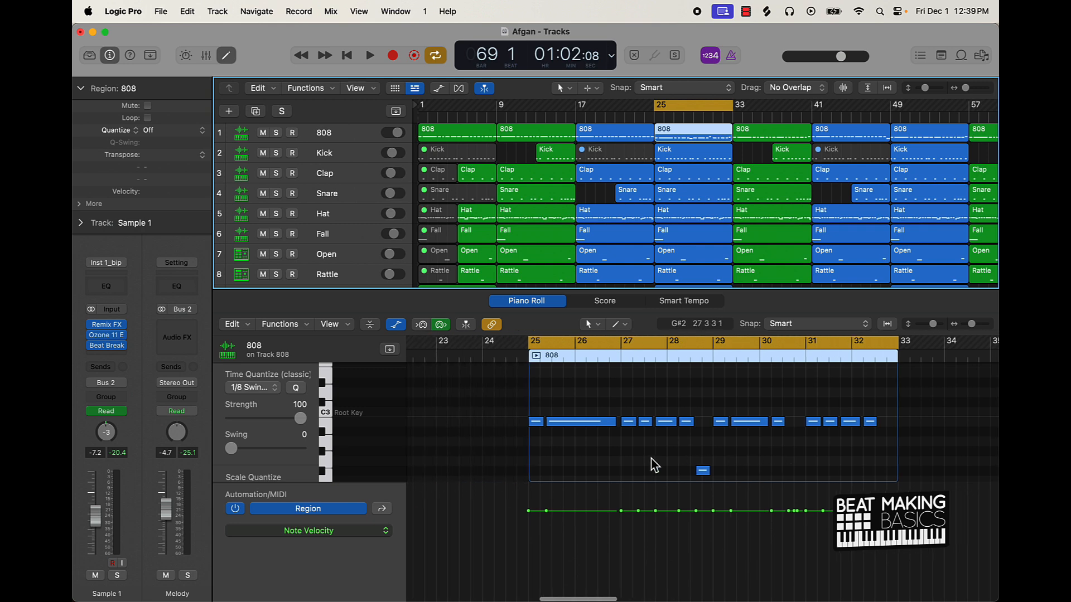
{"action": "scroll", "coordinate": [860, 474], "scroll_direction": "down", "scroll_amount": 5}
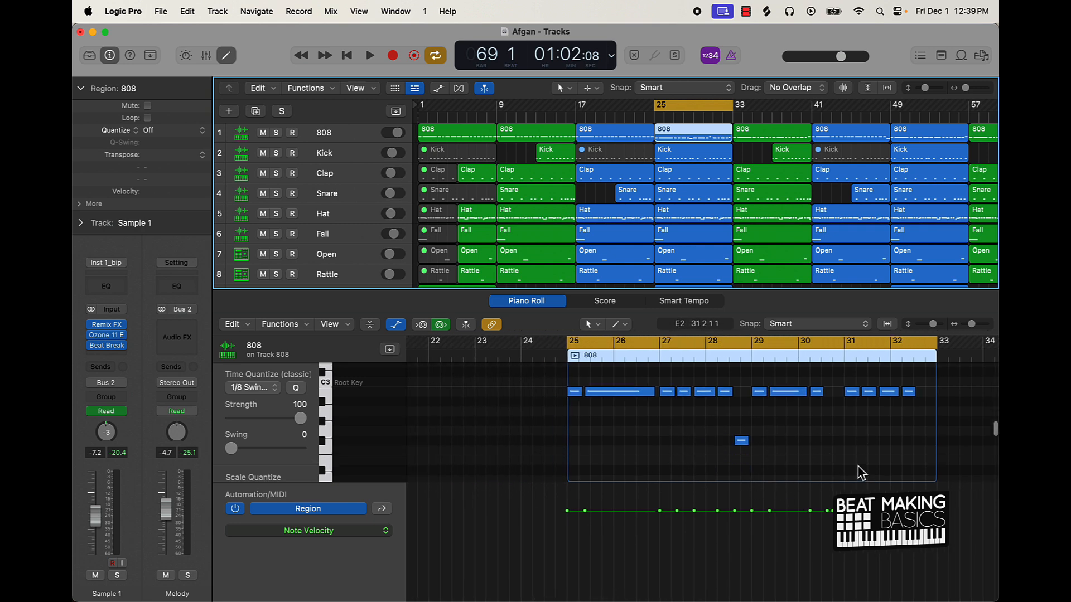
{"action": "scroll", "coordinate": [861, 474], "scroll_direction": "up", "scroll_amount": 5}
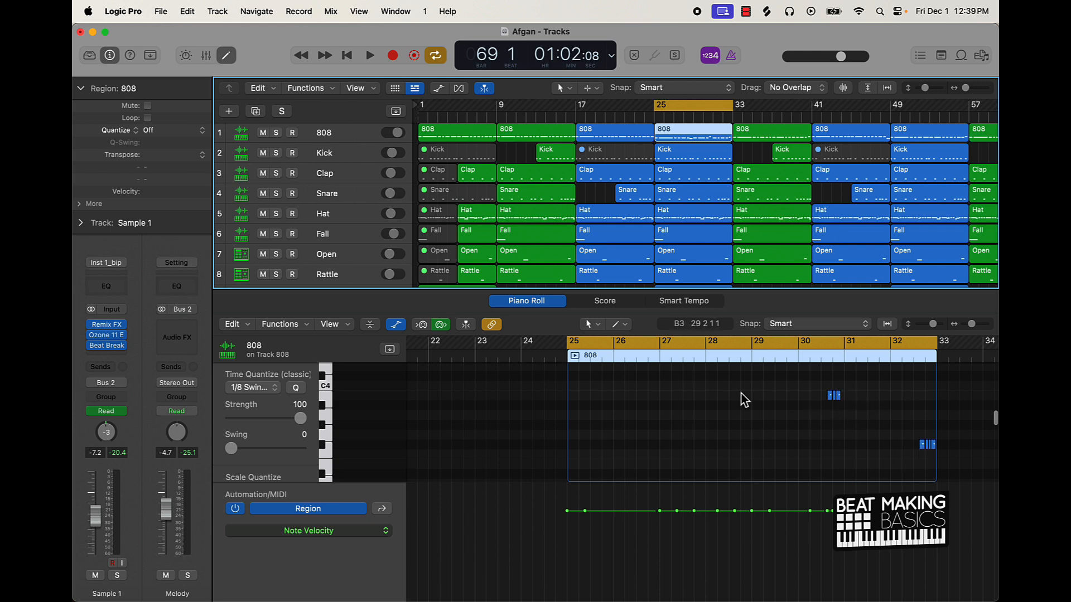
- Play the bar 25 to 33 section while following the 808 notes and their high fills in the Piano Roll
{"action": "double_click", "coordinate": [556, 359]}
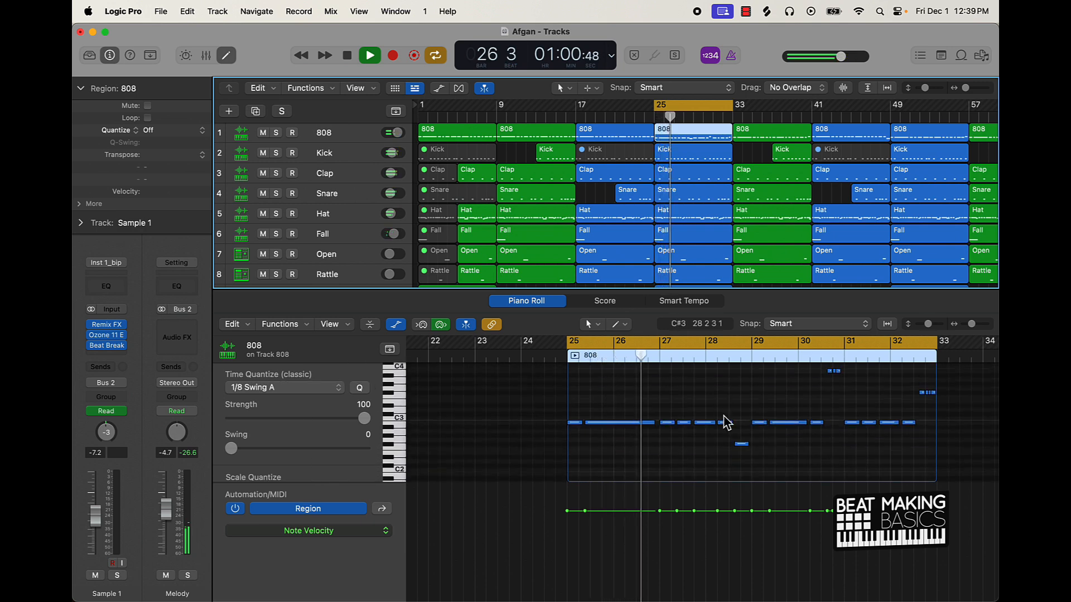
{"action": "scroll", "coordinate": [727, 422], "scroll_direction": "down", "scroll_amount": 1}
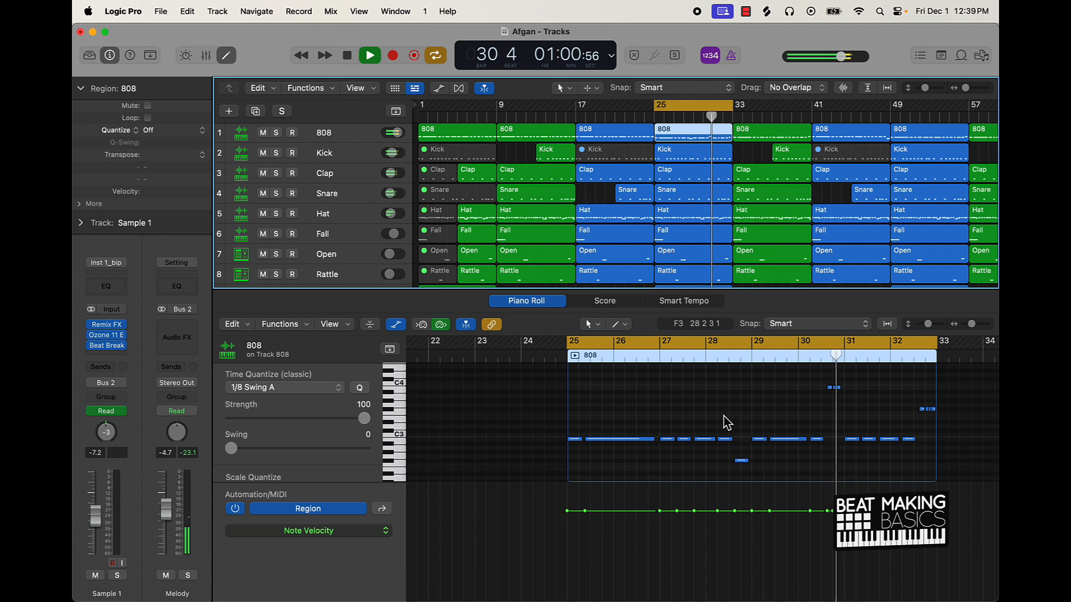
{"action": "scroll", "coordinate": [726, 416], "scroll_direction": "up", "scroll_amount": 5}
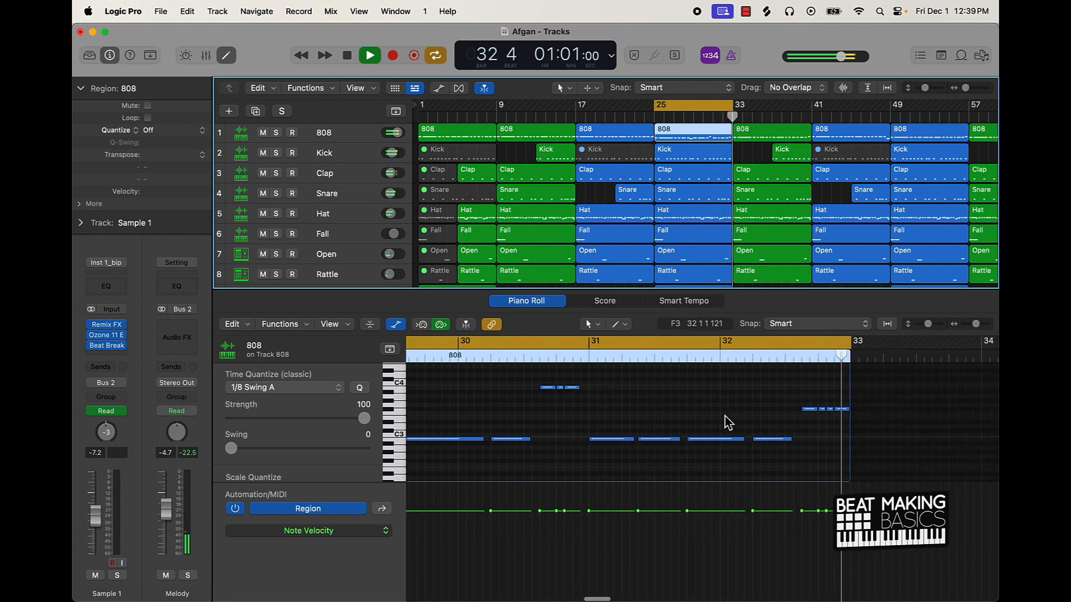
{"action": "key", "text": "space"}
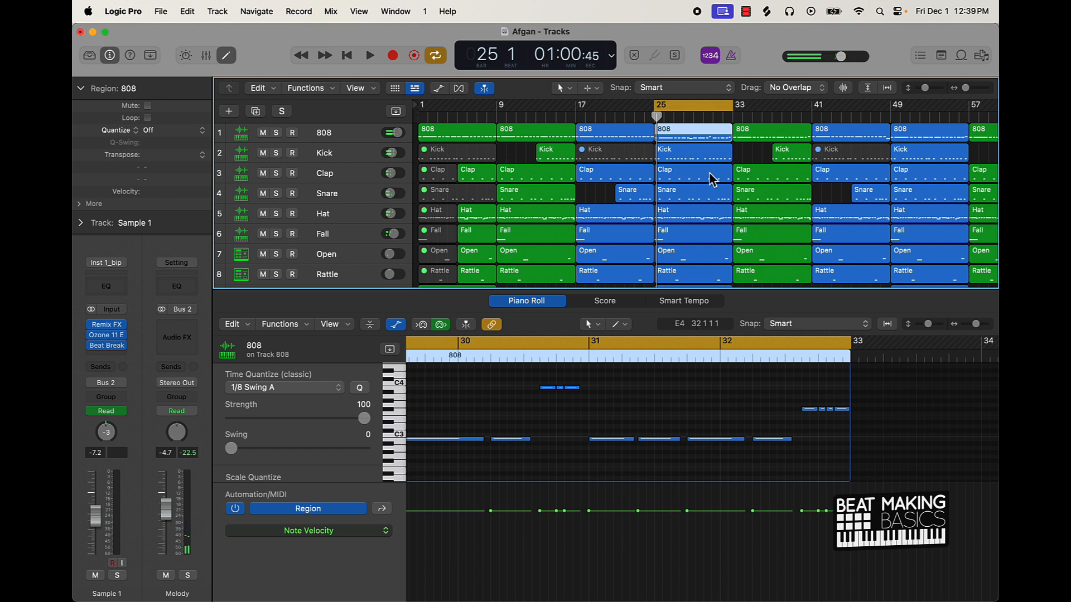
- Examine the Snare region at bar 25 through to its closing fill in bar 32
{"action": "left_click", "coordinate": [703, 199]}
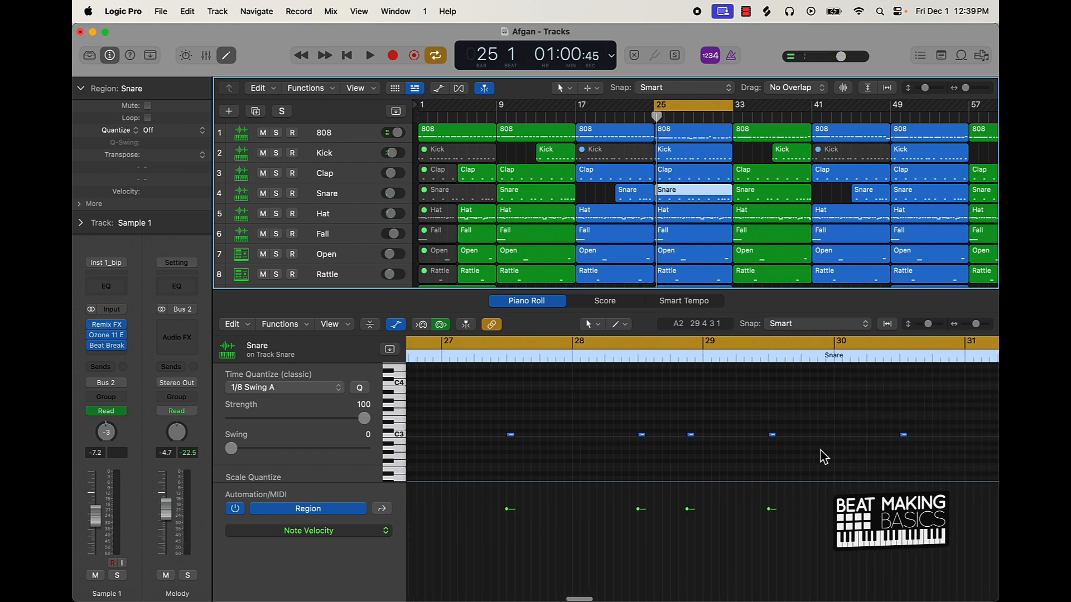
{"action": "scroll", "coordinate": [822, 455], "scroll_direction": "right", "scroll_amount": 5}
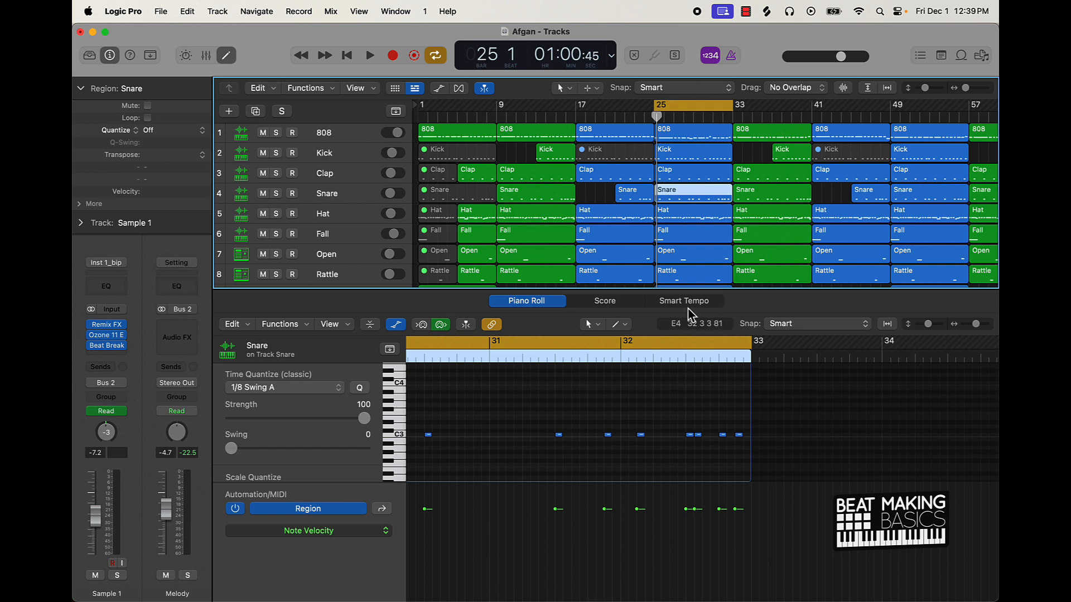
- Set the cycle range to bars 33 to 41, and examine and play the closing roll of that section's Snare region from bar 40
{"action": "left_click_drag", "start_coordinate": [703, 117], "coordinate": [782, 118]}
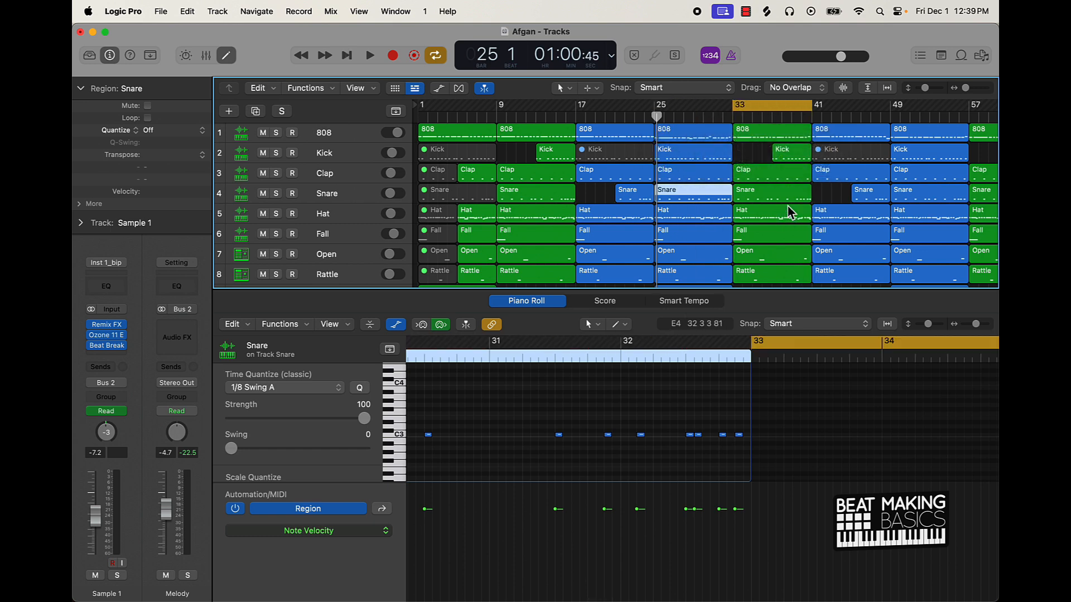
{"action": "left_click", "coordinate": [778, 195]}
{"action": "scroll", "coordinate": [744, 412], "scroll_direction": "right", "scroll_amount": 15}
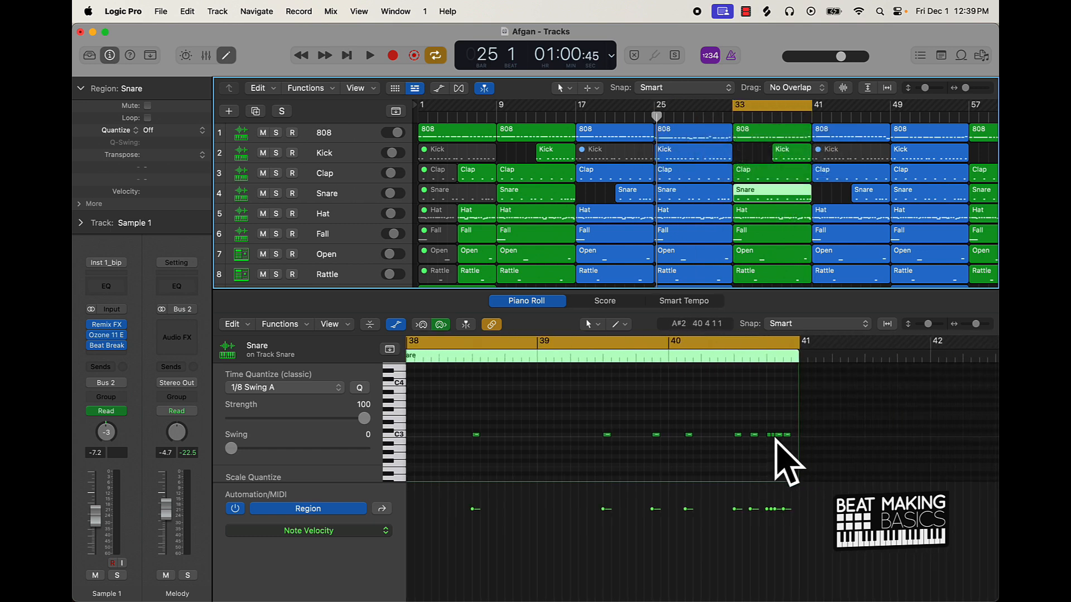
{"action": "double_click", "coordinate": [666, 357]}
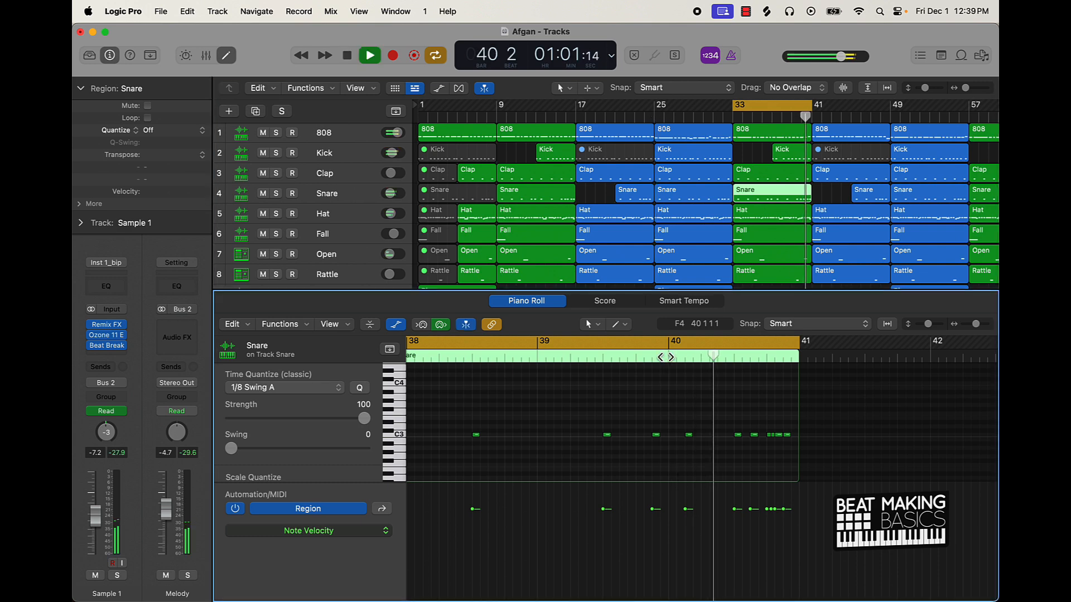
{"action": "key", "text": "space"}
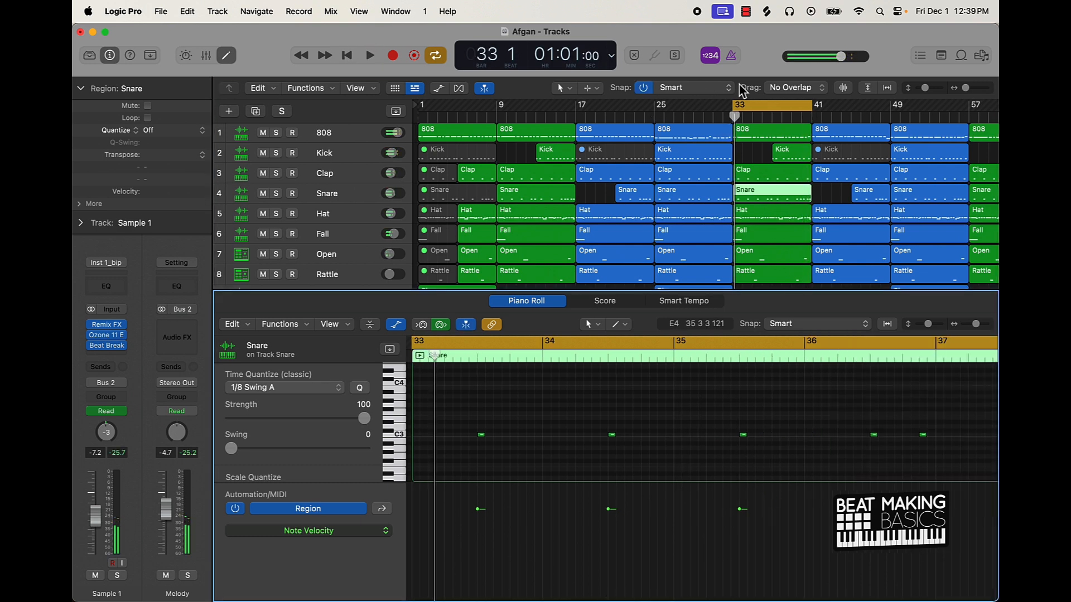
- Deselect the Snare region, close the editor, and turn off cycle mode
{"action": "left_click", "coordinate": [832, 196]}
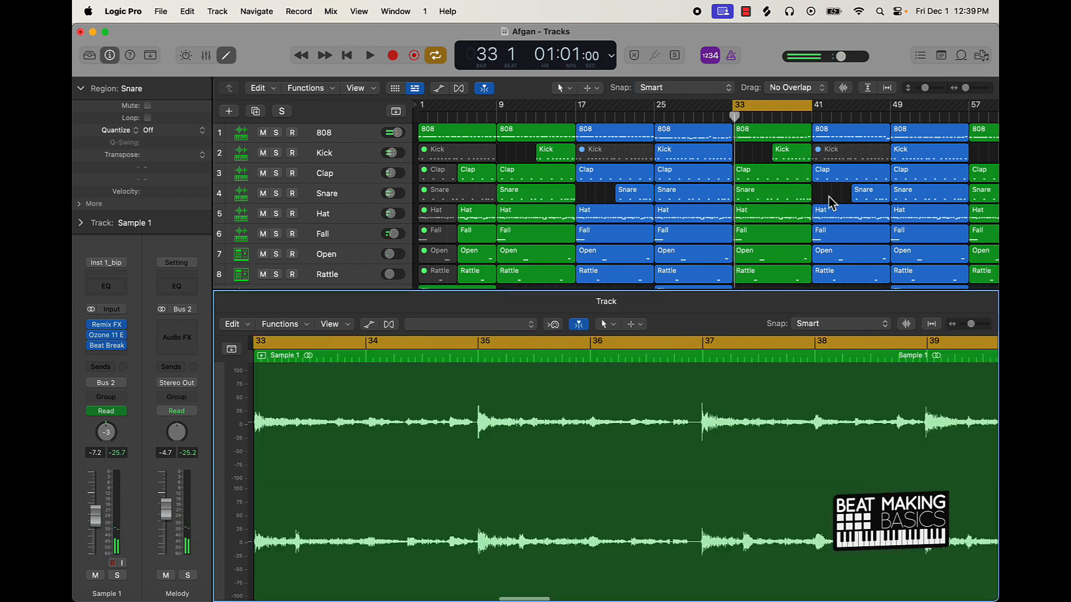
{"action": "left_click", "coordinate": [227, 56]}
{"action": "left_click", "coordinate": [761, 109]}
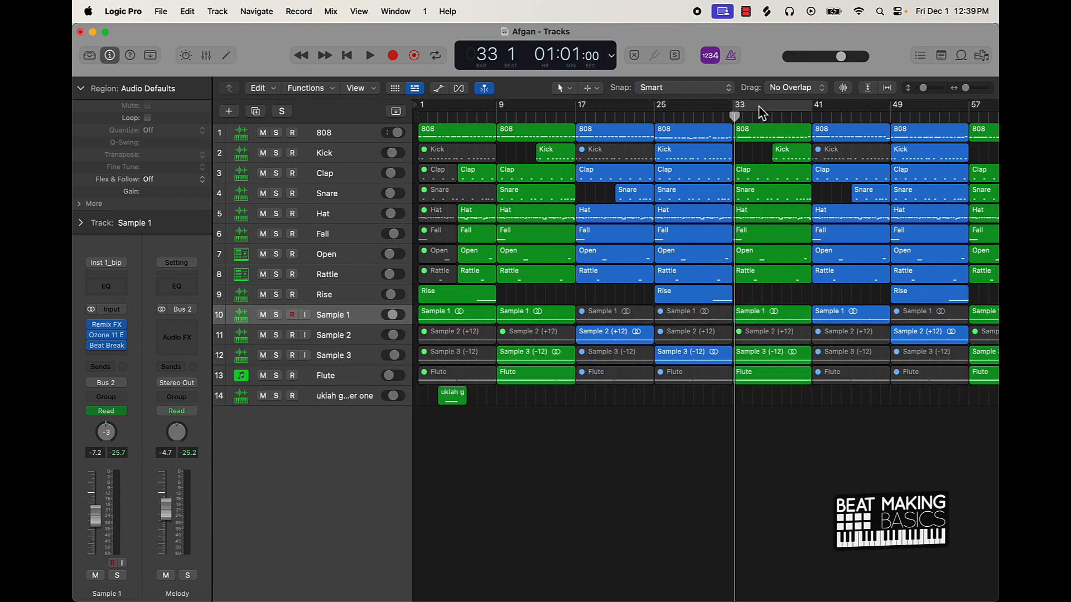
- Fit the whole arrangement in view and return the playhead to bar 1
{"action": "scroll", "coordinate": [590, 382], "scroll_direction": "down", "scroll_amount": 5}
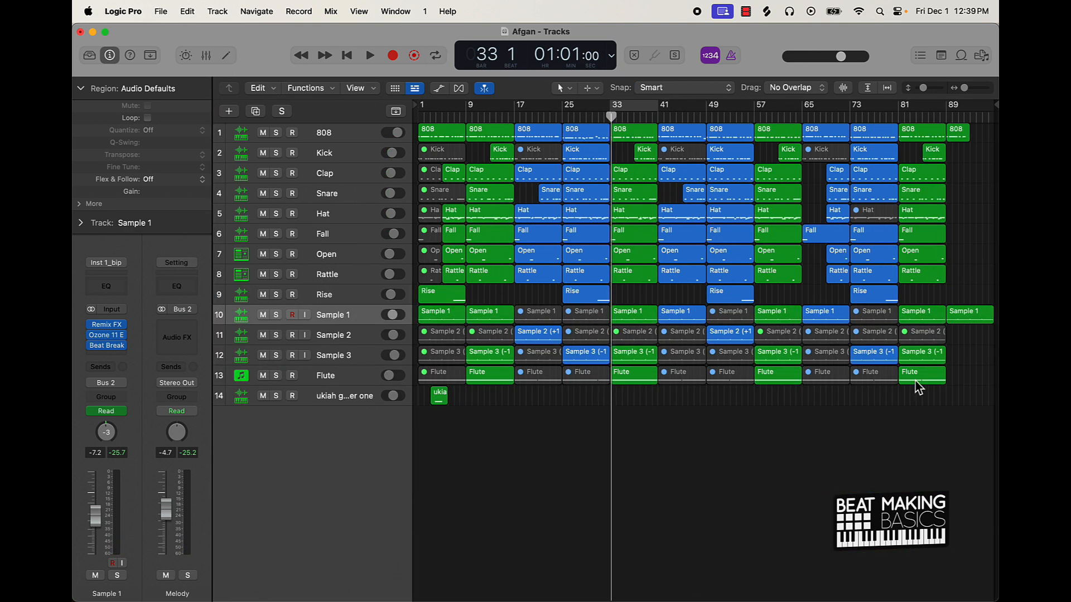
{"action": "key", "text": "Return"}
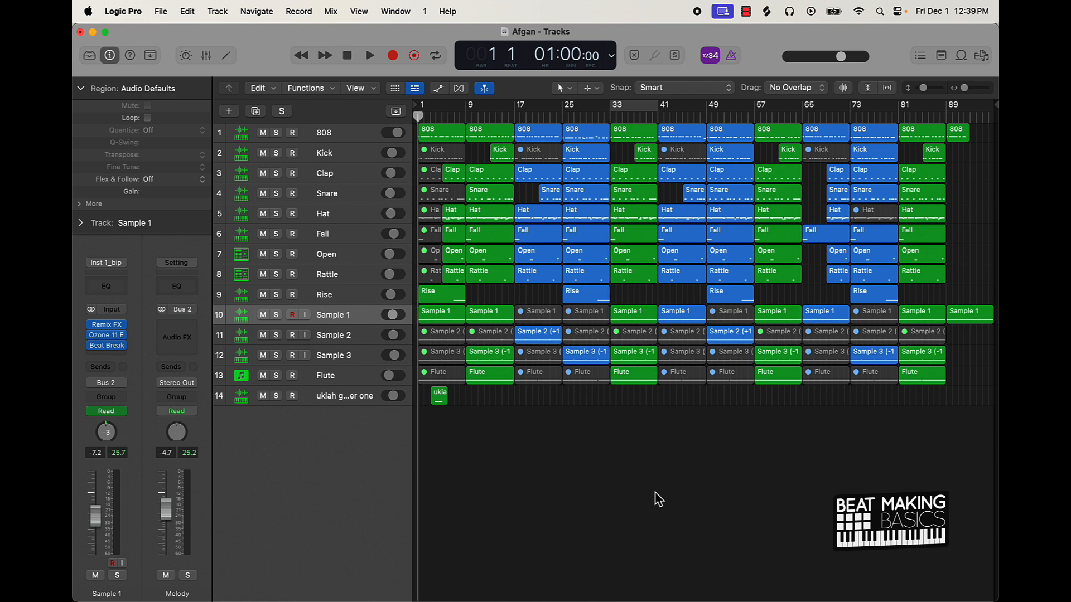